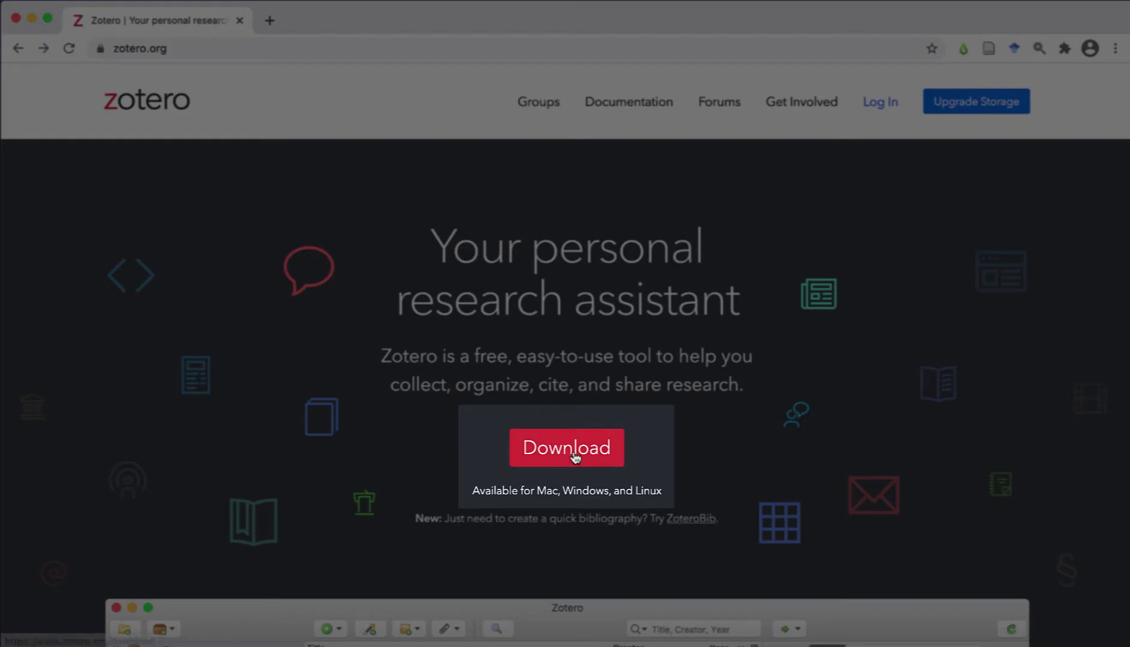
- Open the Zotero download page, then go to the registration page for a new account
click(574, 456)
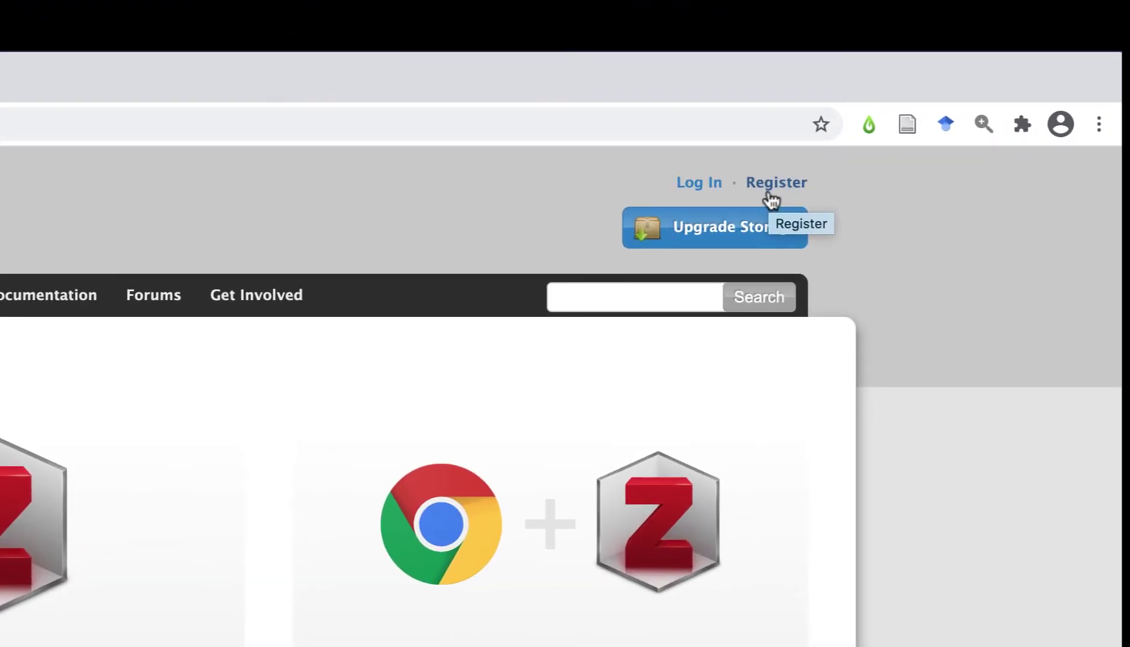
click(769, 194)
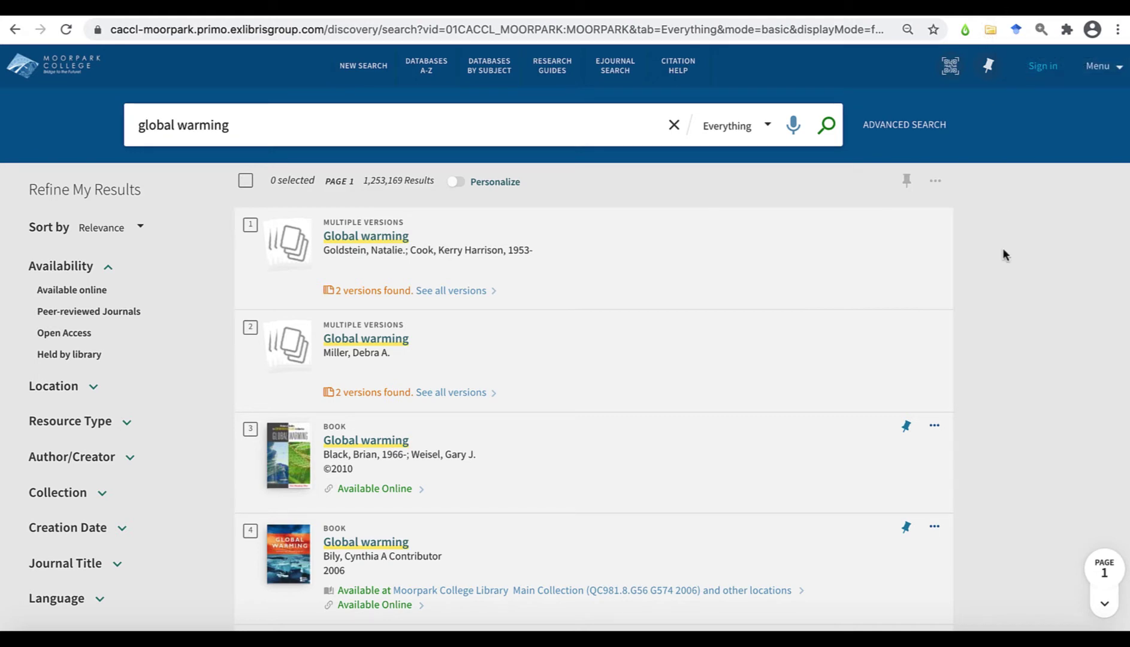
- Look through the library catalogue results for "global warming" and the item types they offer
scroll(1004, 252, down, 2)
scroll(1002, 248, down, 2)
scroll(1002, 248, up, 4)
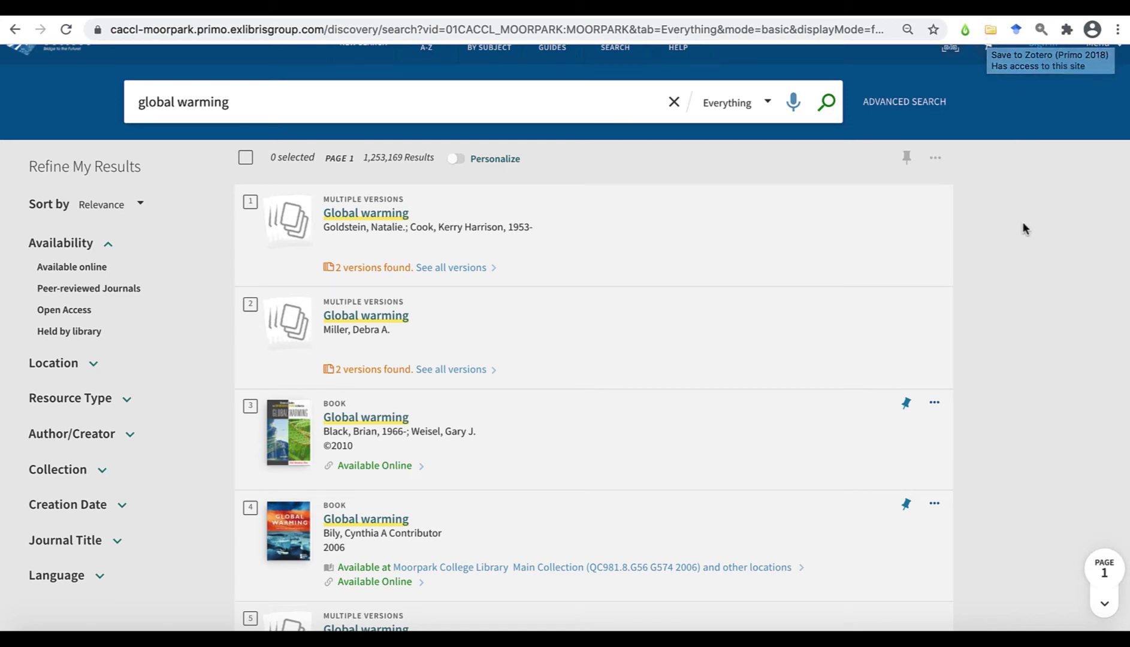
scroll(1020, 246, down, 5)
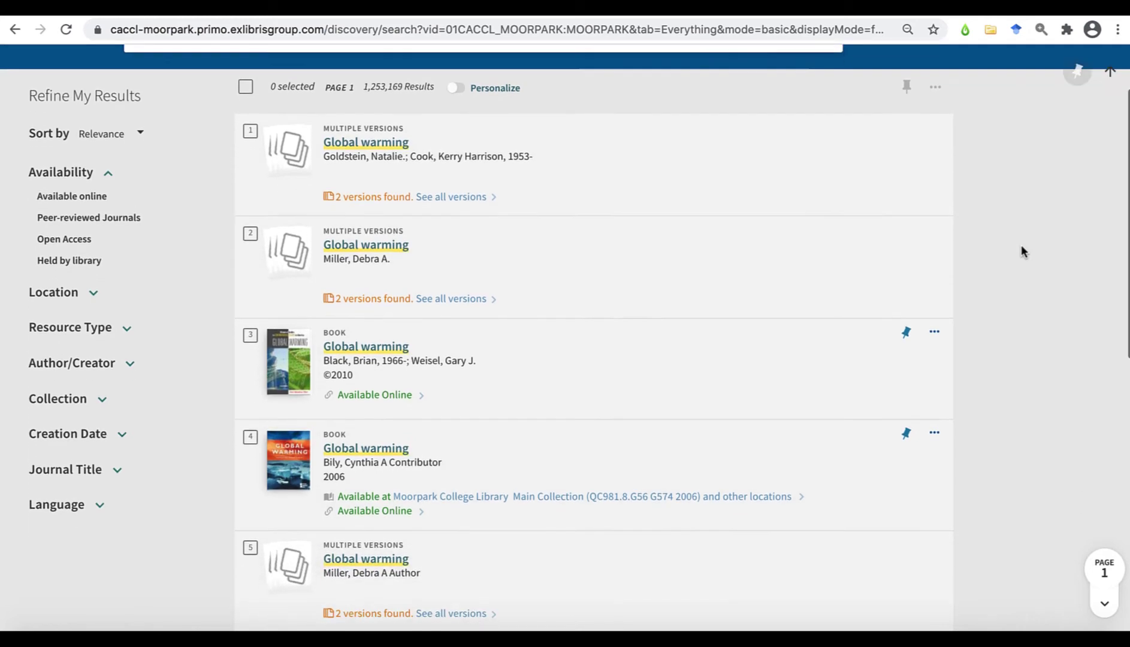
scroll(1021, 244, down, 1)
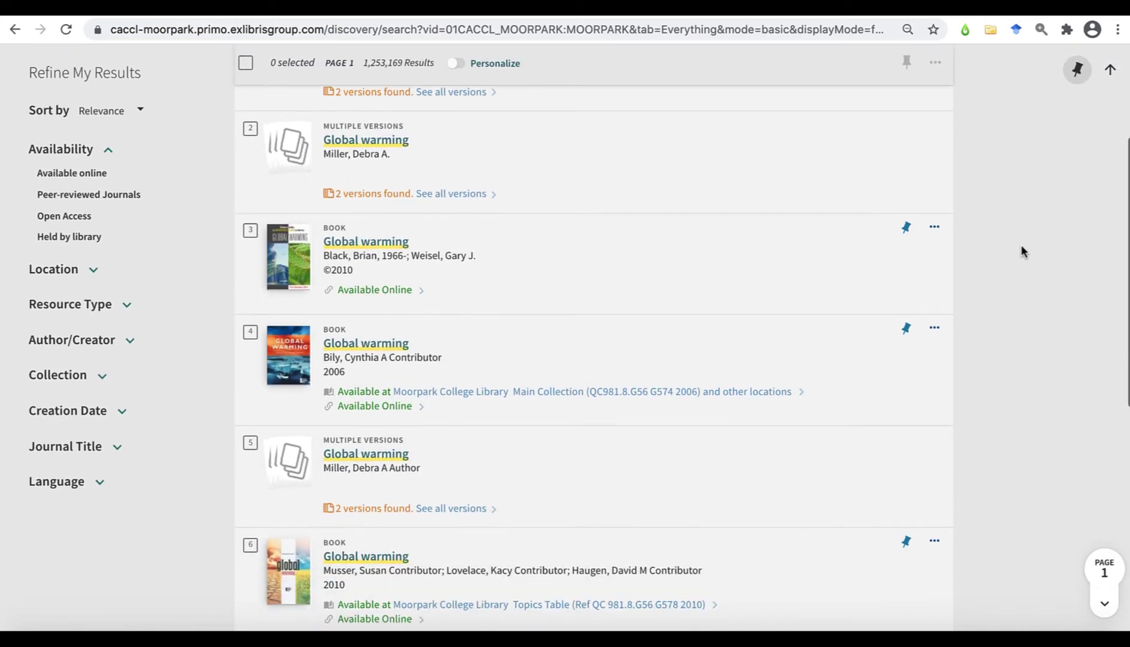
scroll(1012, 500, up, 3)
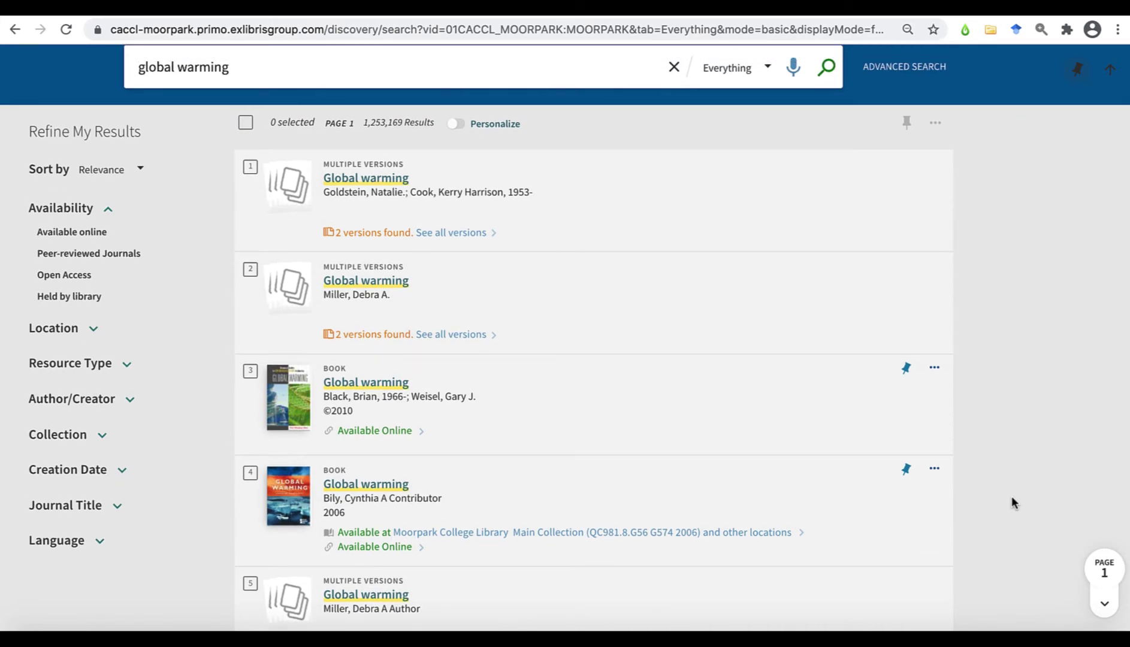
scroll(1012, 502, down, 5)
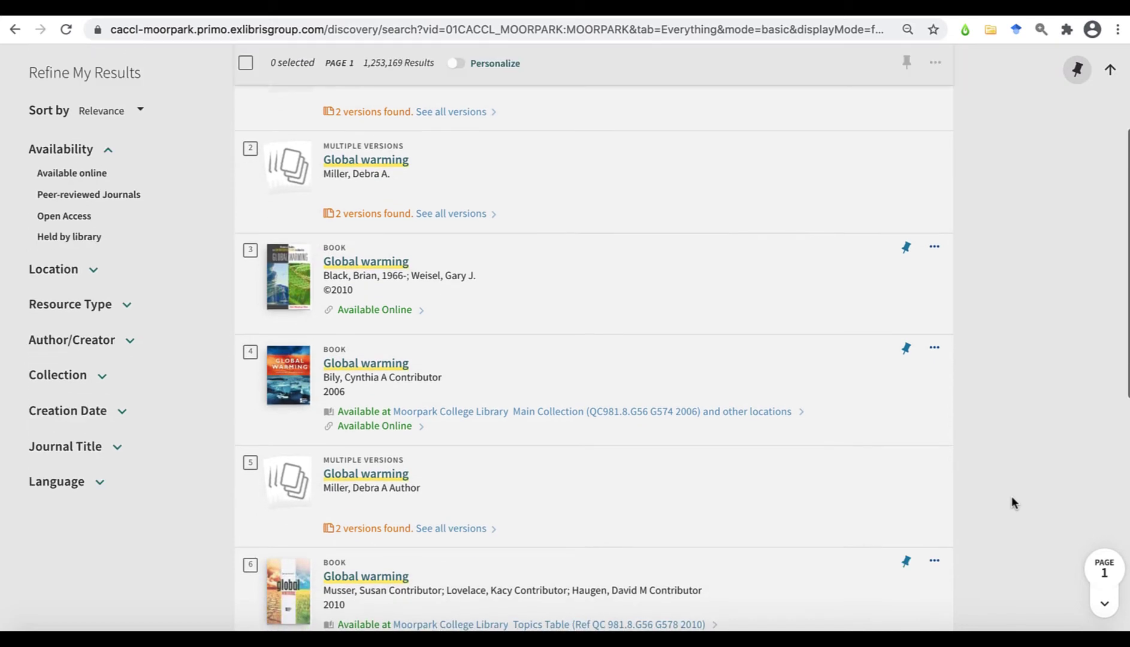
scroll(1012, 502, down, 5)
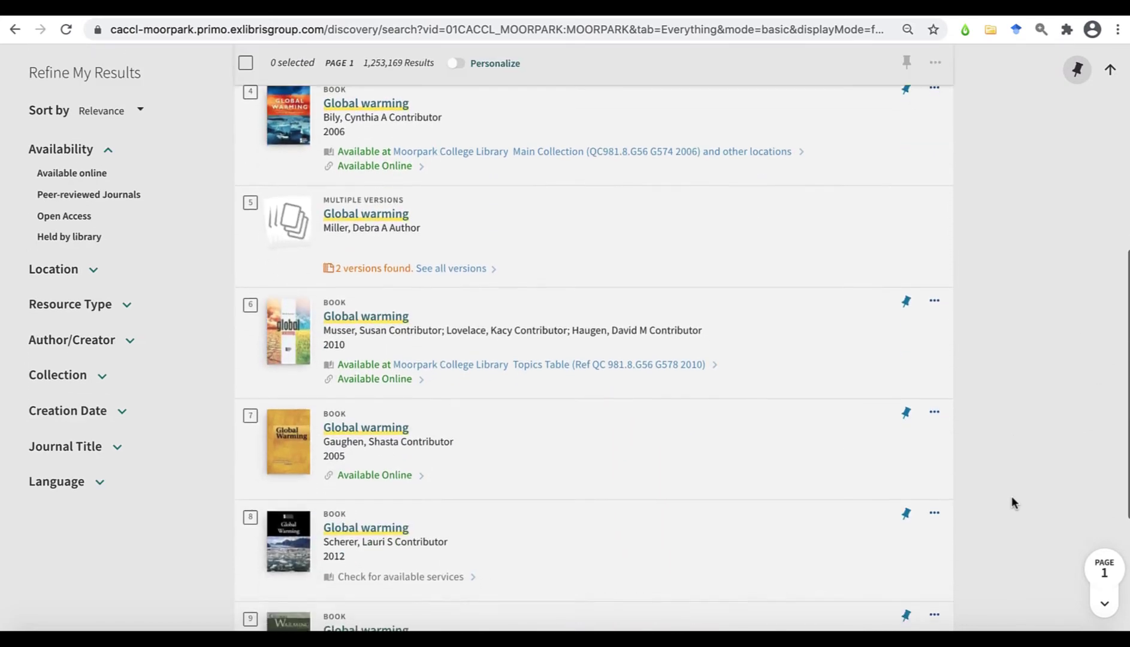
scroll(1012, 503, down, 2)
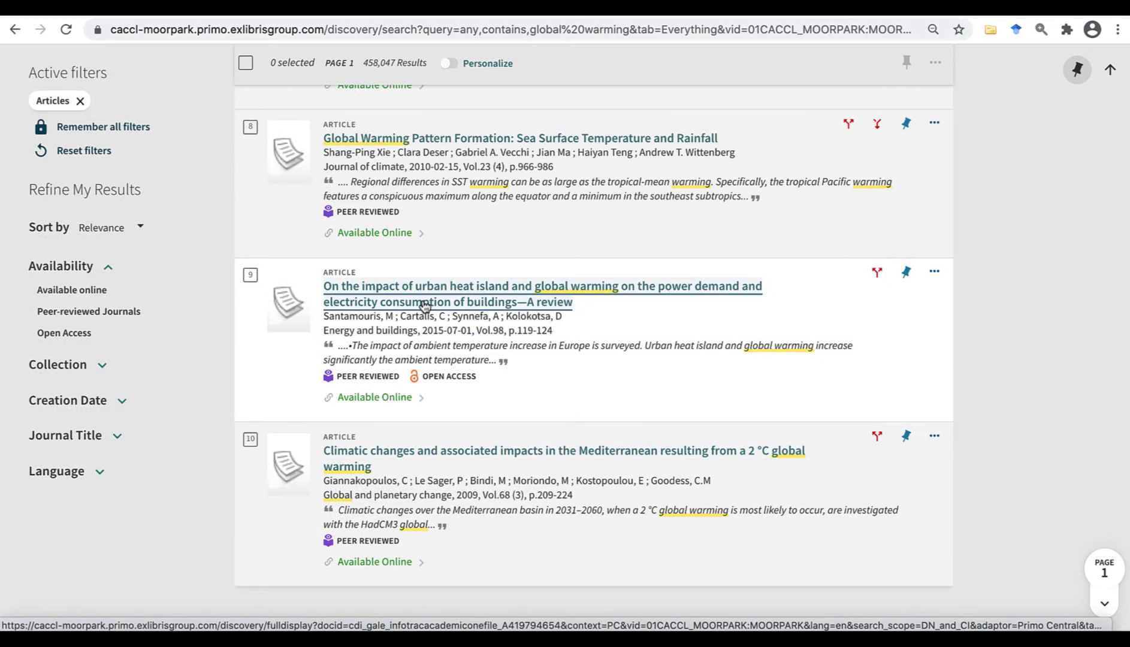
- Open the urban heat island review article's full text through Elsevier SD College Edition Health & Life Sciences and save it to Zotero
click(424, 304)
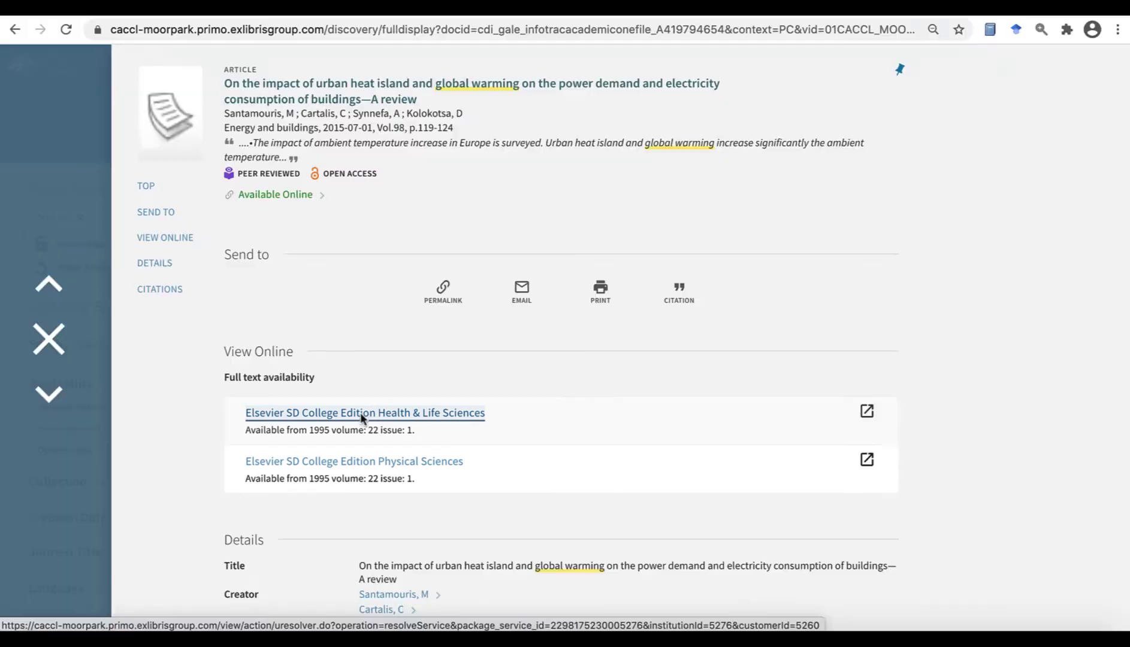
click(360, 413)
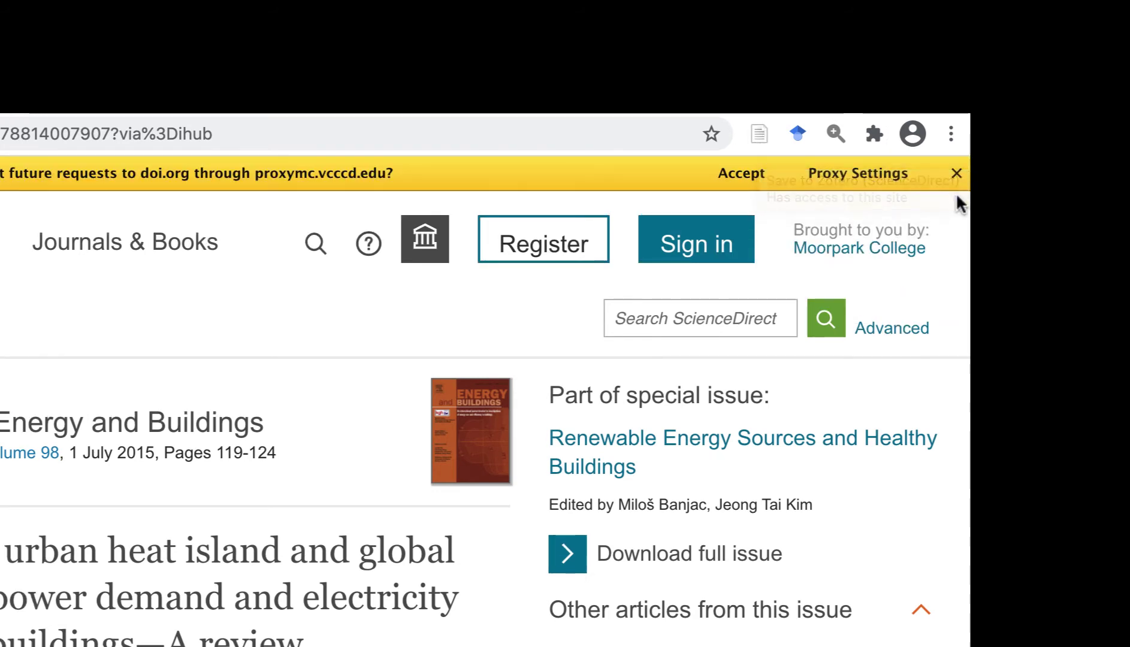
click(956, 174)
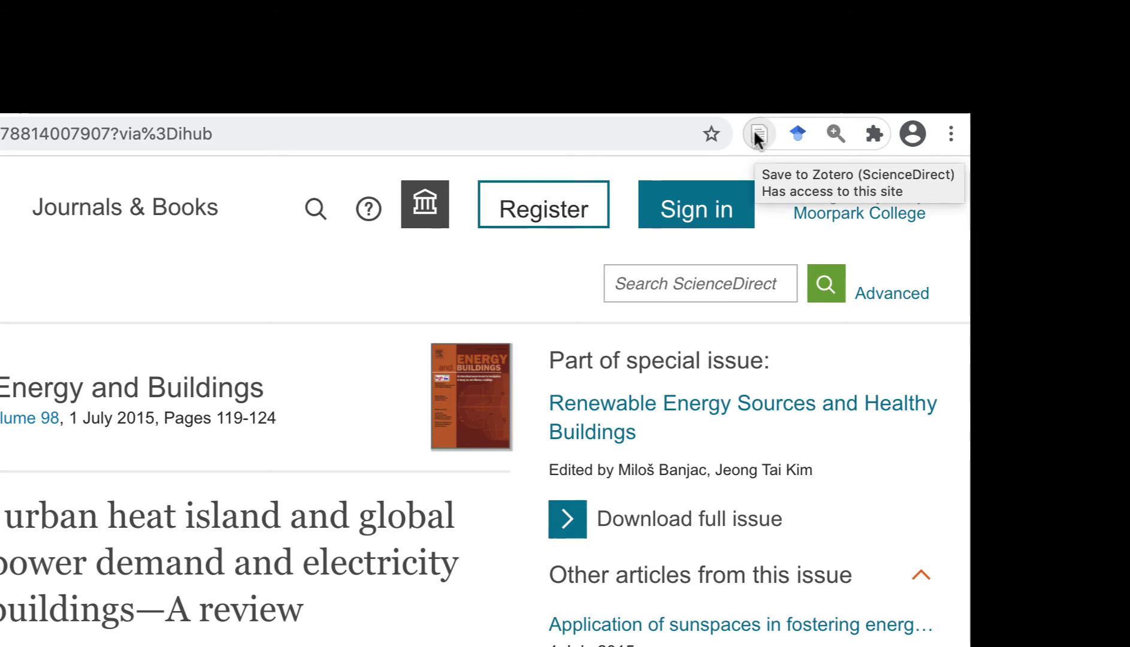
click(758, 137)
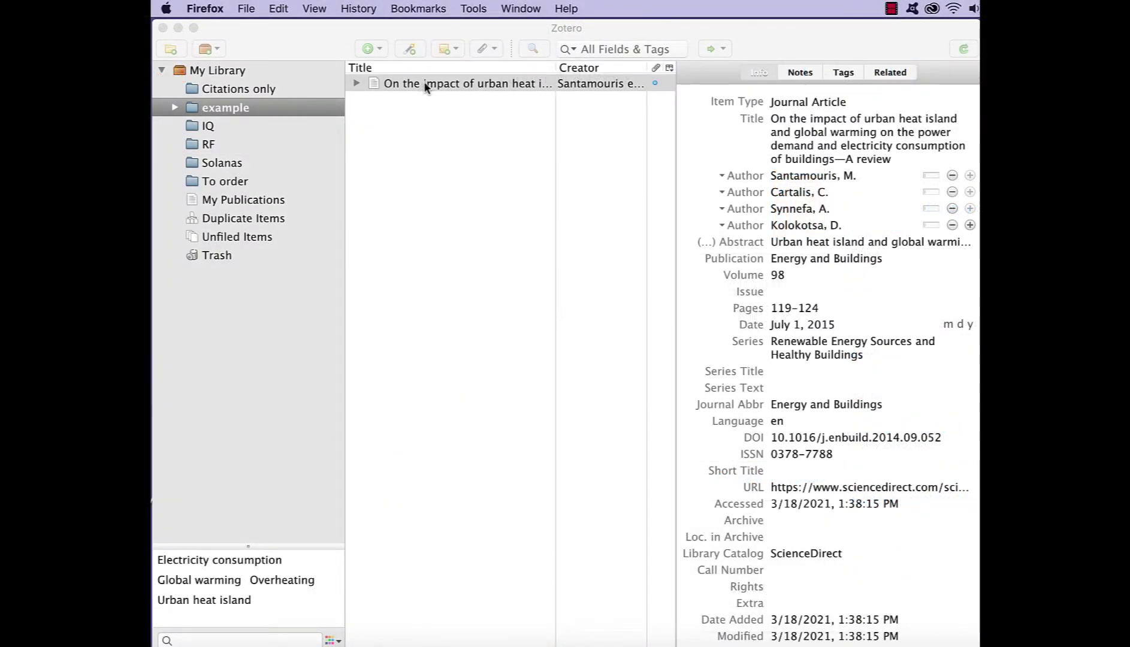
- Switch to Zotero and examine the saved urban heat island article's bibliographic information, notes and tags
click(423, 85)
click(421, 85)
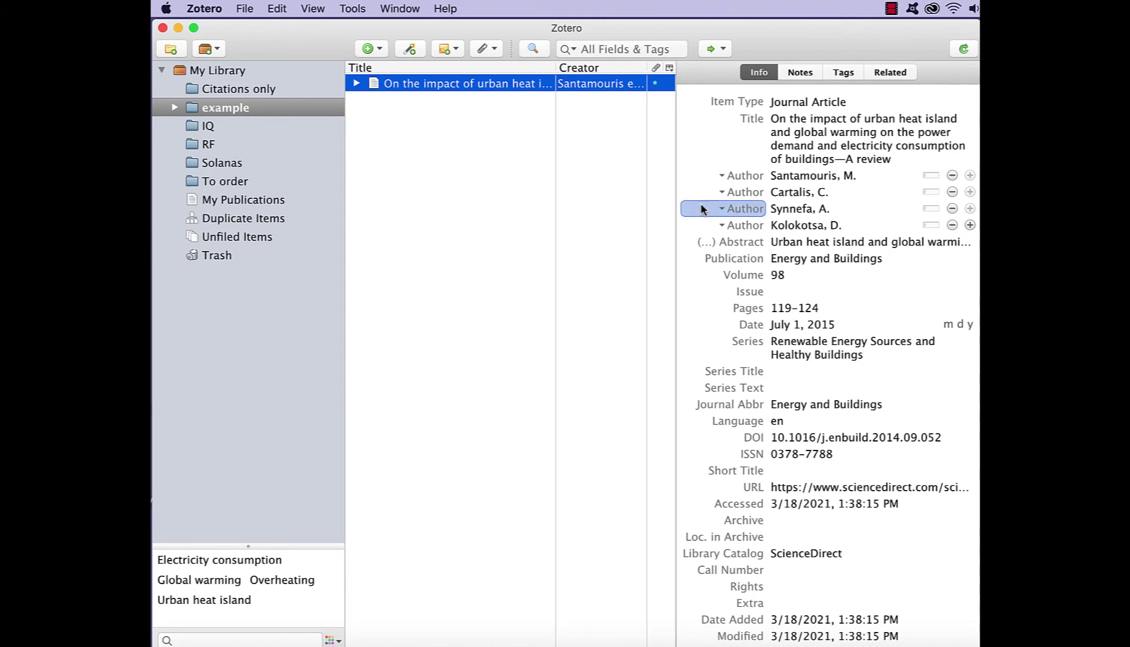
click(800, 73)
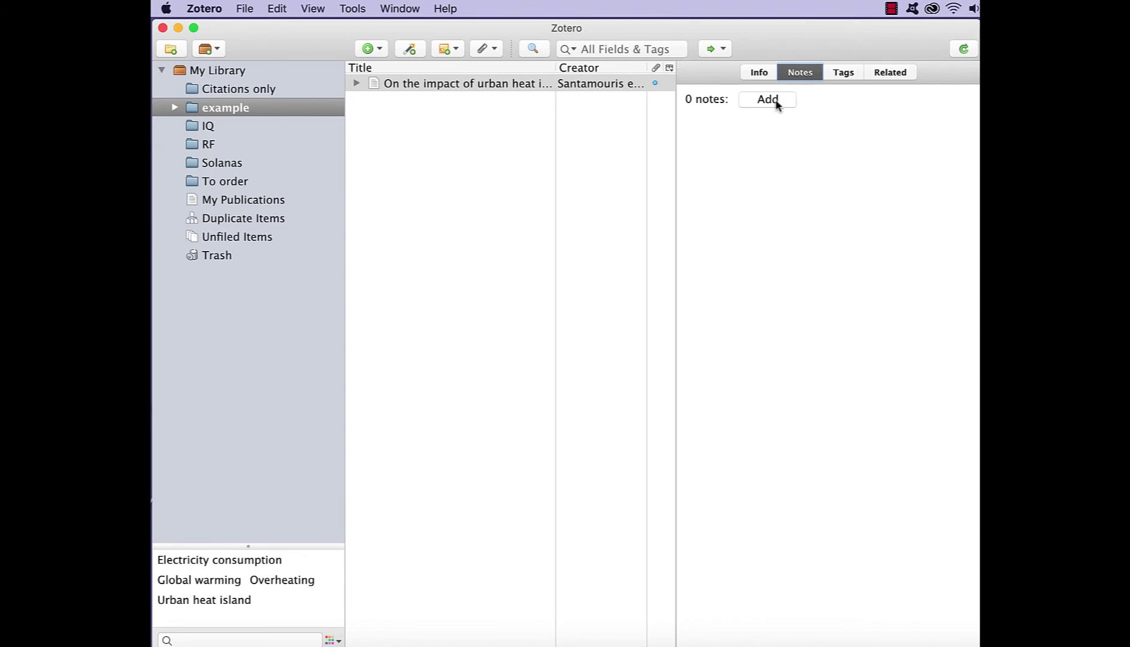
click(843, 76)
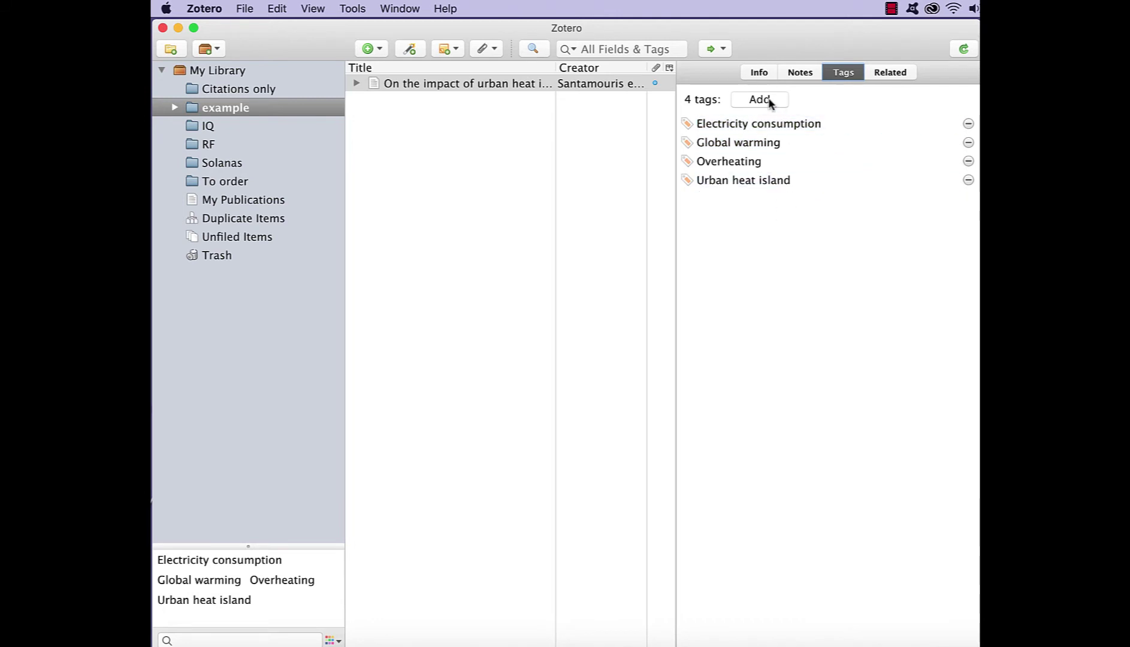
- Expand the saved article and inspect its attached full-text PDF and web page snapshot
click(355, 84)
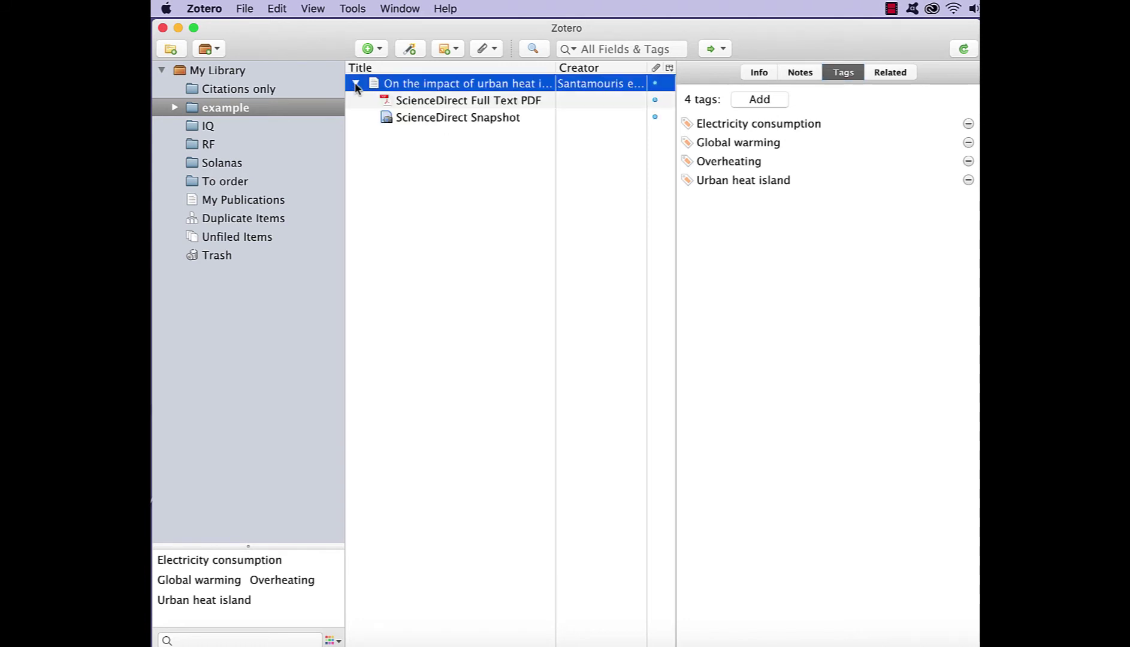
click(422, 105)
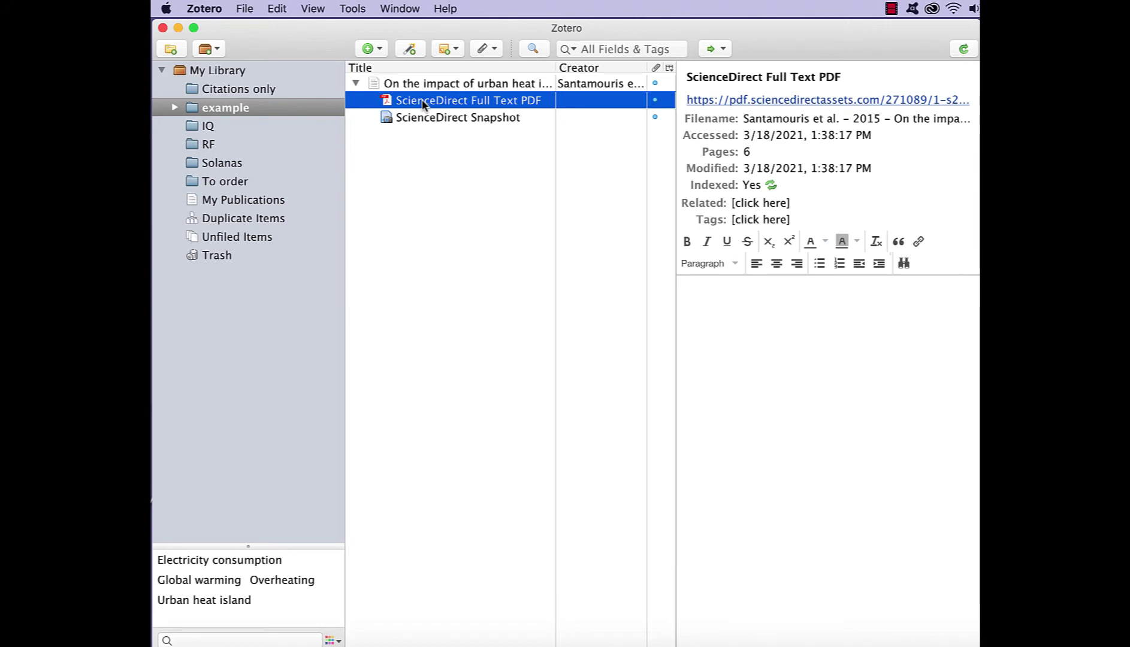
click(446, 120)
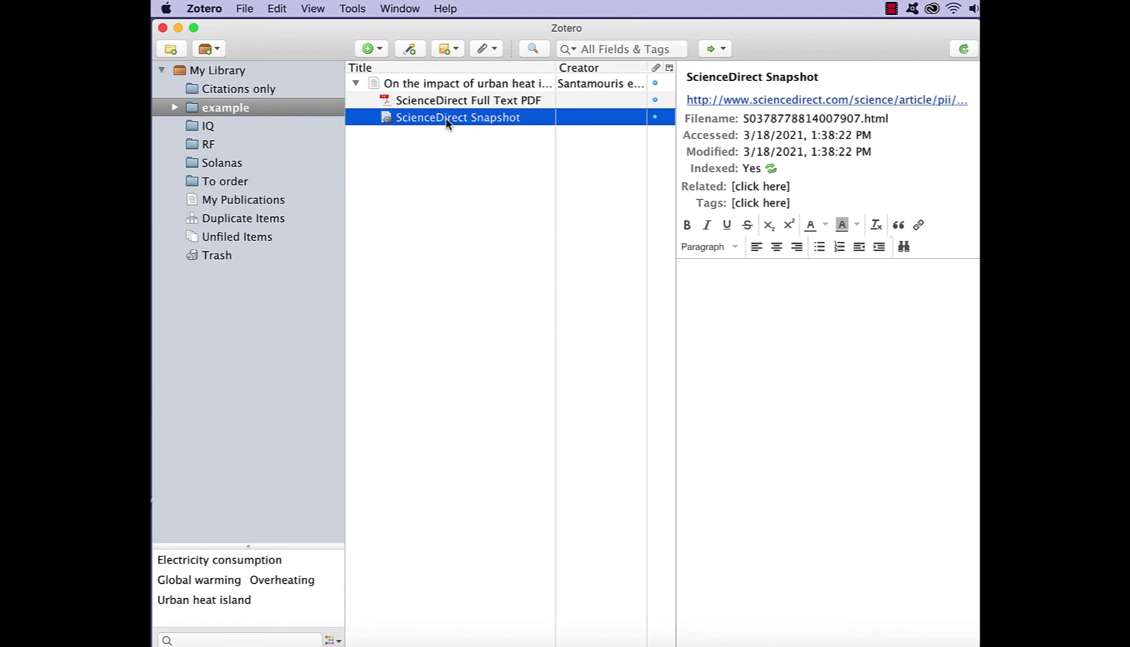
- Open the preferences and review the General file-handling options, including automatic snapshots, and the Sync settings
click(204, 10)
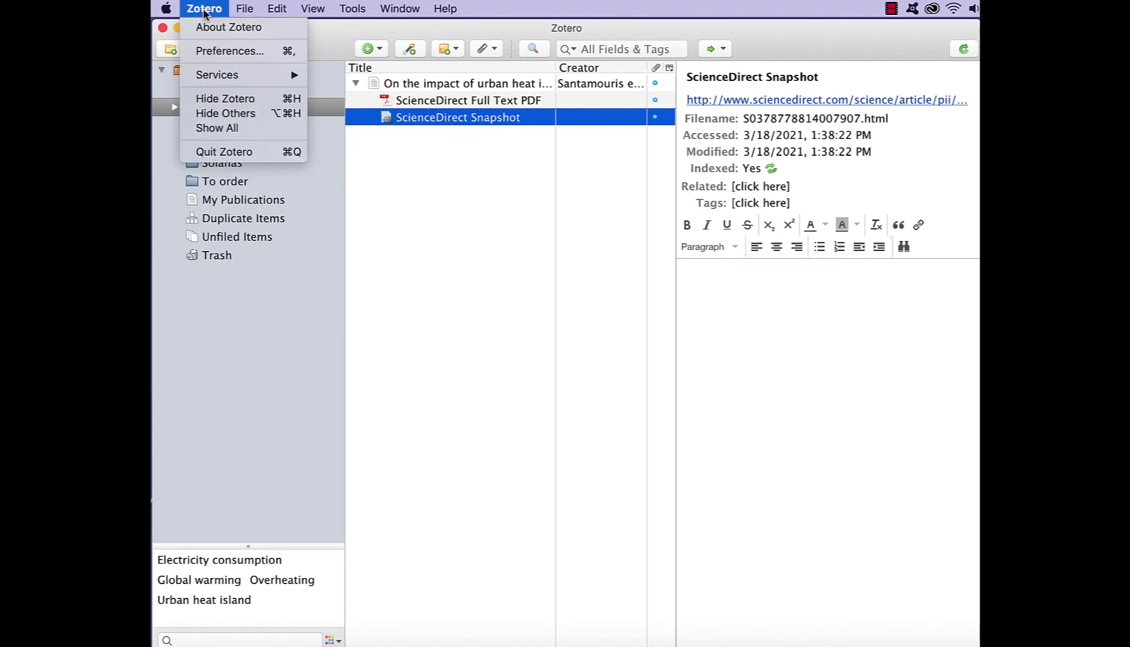
click(220, 52)
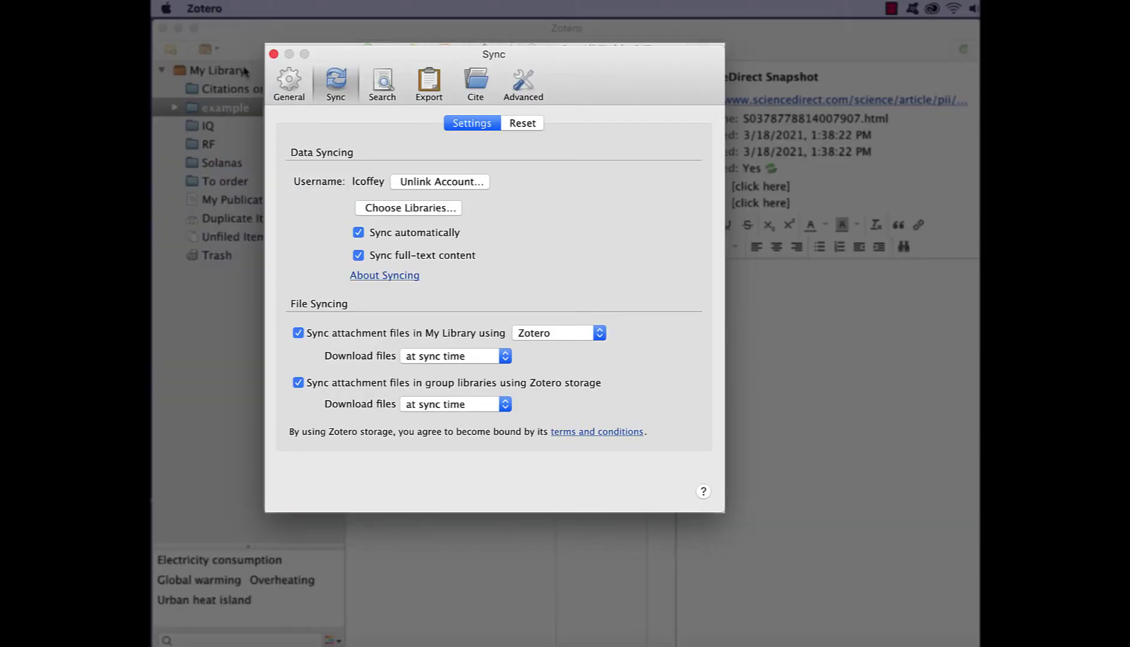
click(288, 83)
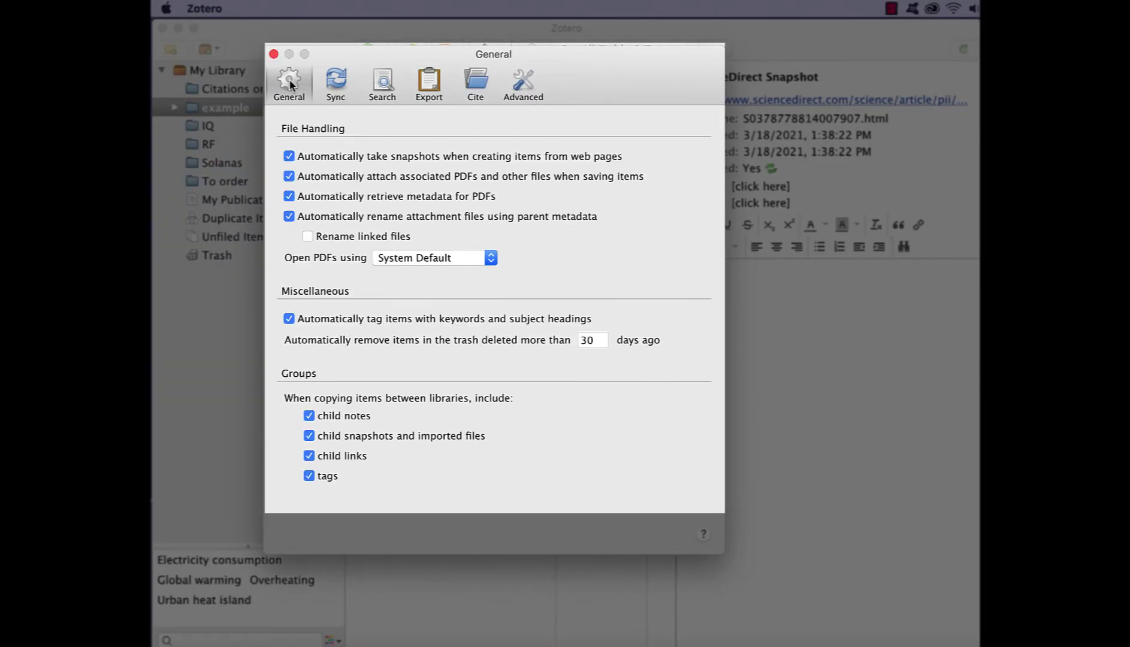
click(290, 157)
click(342, 95)
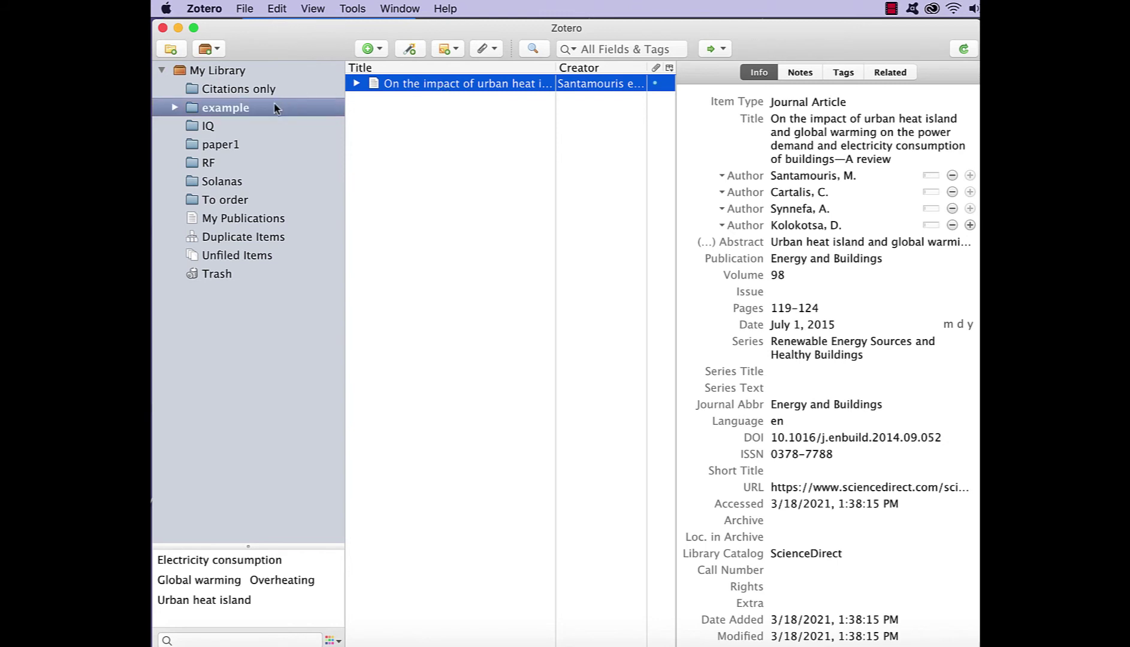
- Compare the contents of the example collection with those of the whole My Library
click(251, 112)
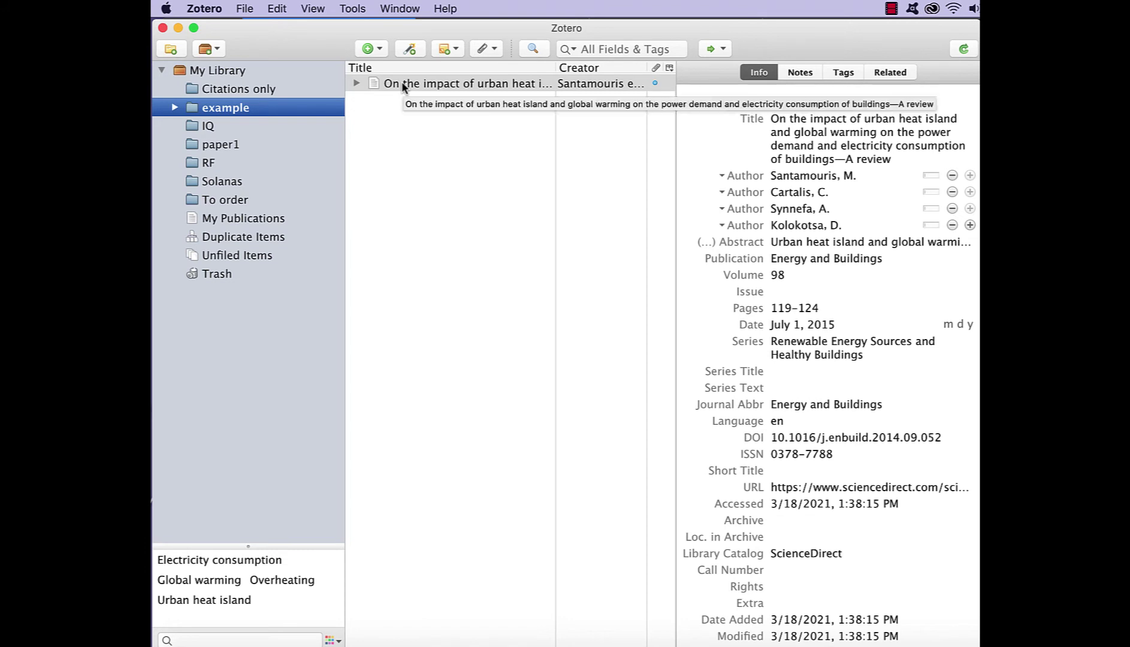
click(233, 72)
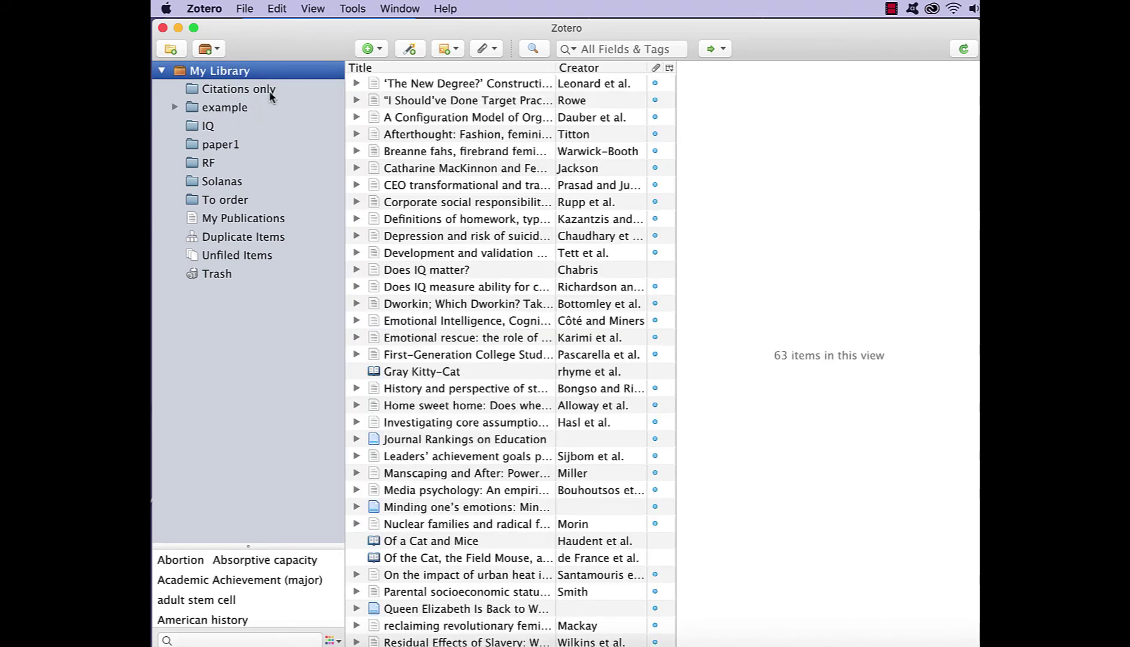
click(225, 109)
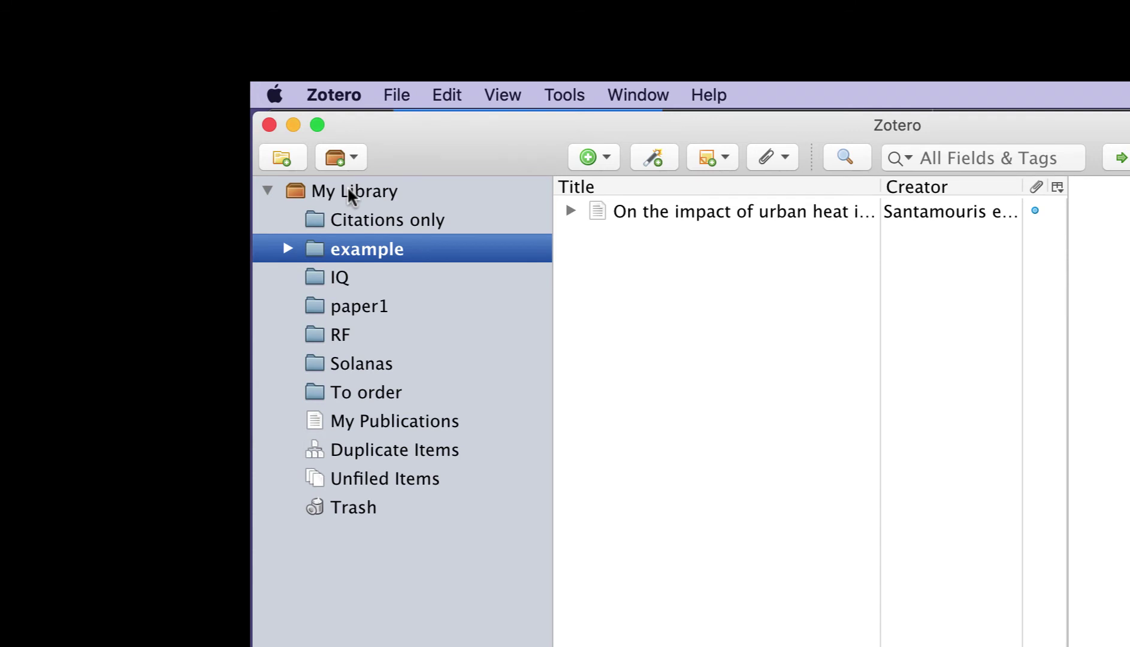
- Create a new collection named eng1a in My Library
right_click(348, 189)
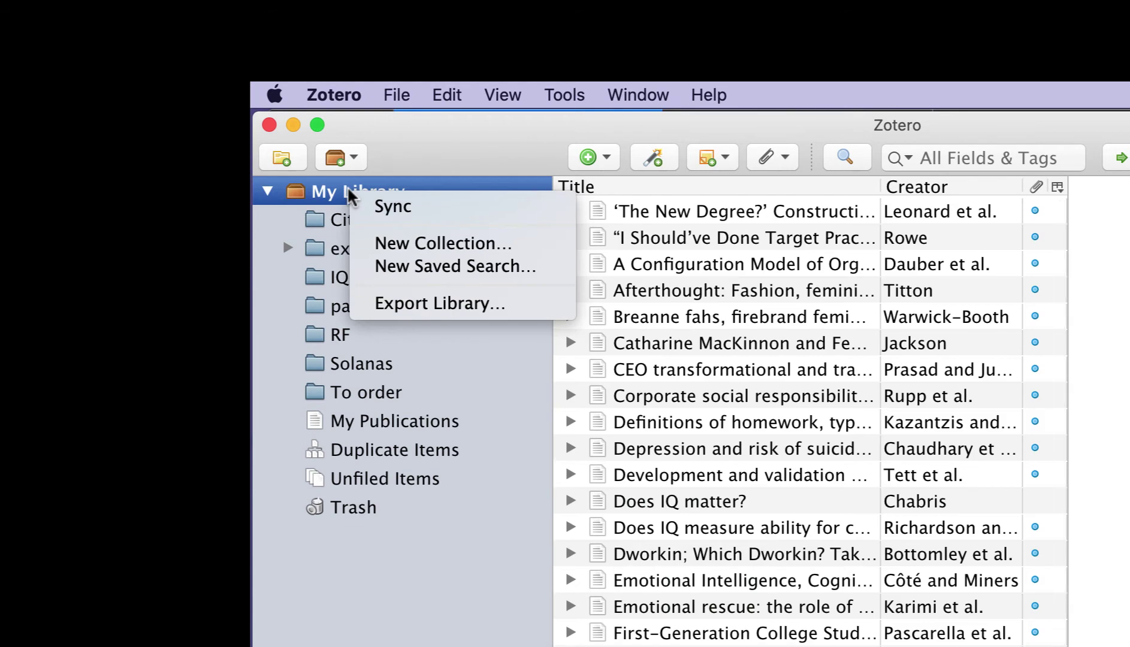
click(401, 243)
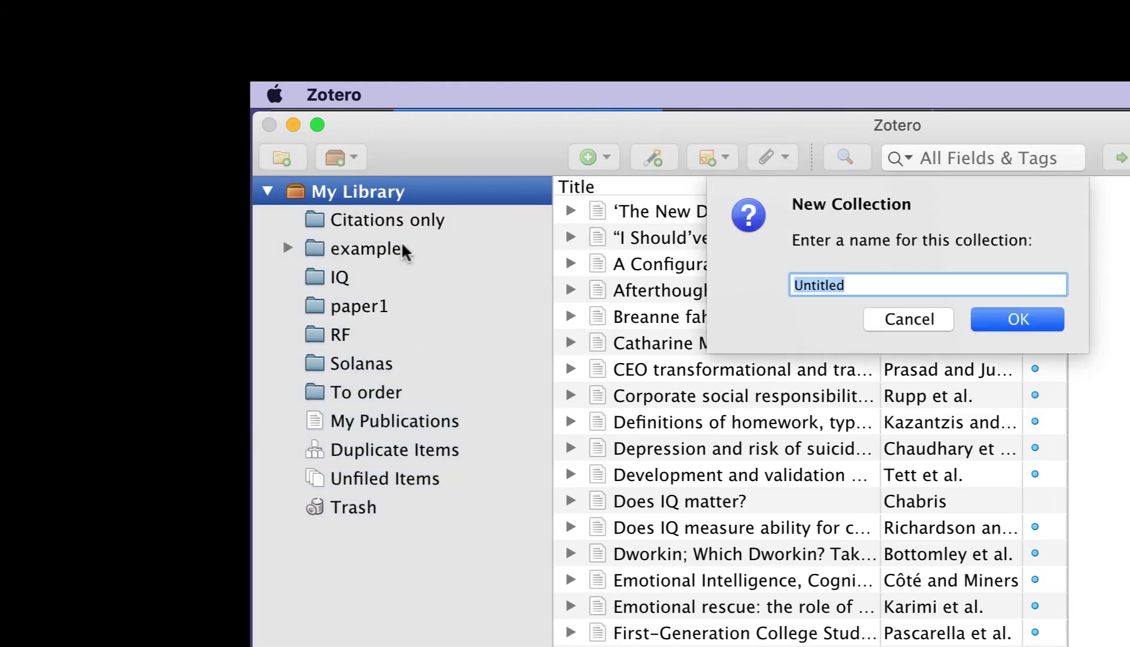
text(eng1)
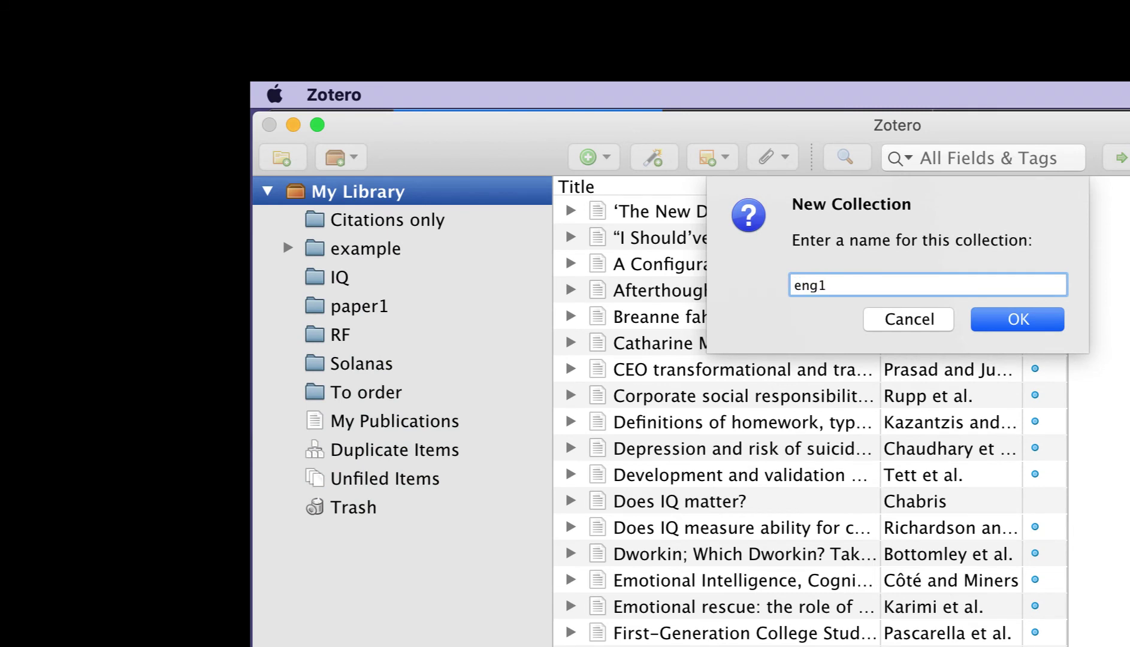
text(a)
click(1006, 324)
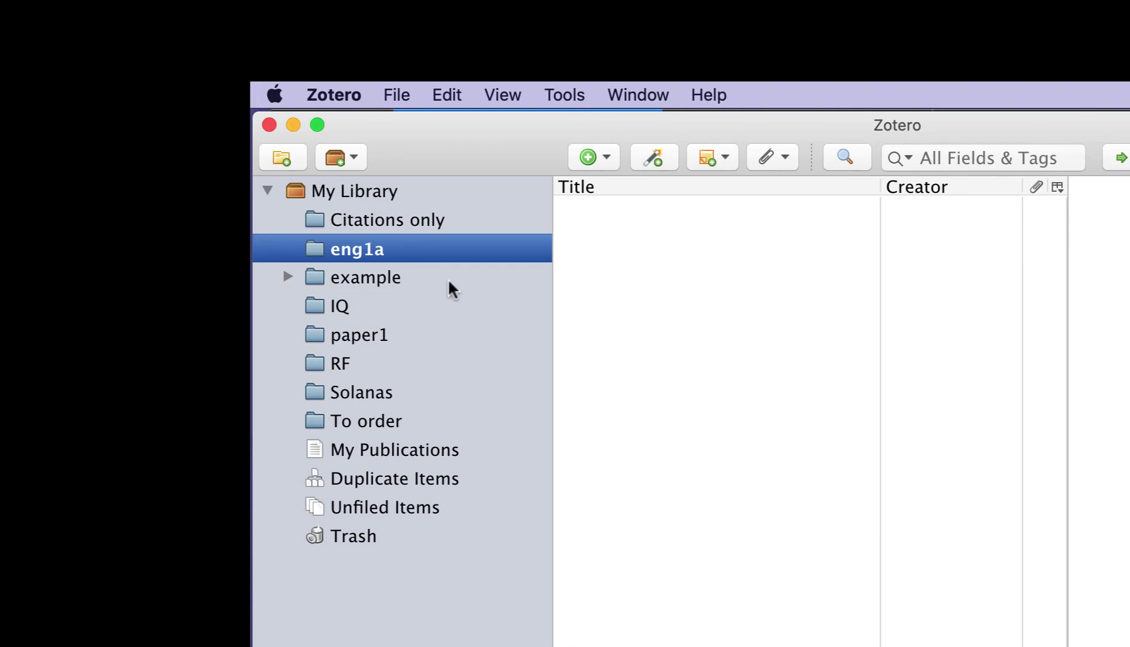
- Add a subcollection named paper1 inside the eng1a collection
right_click(321, 251)
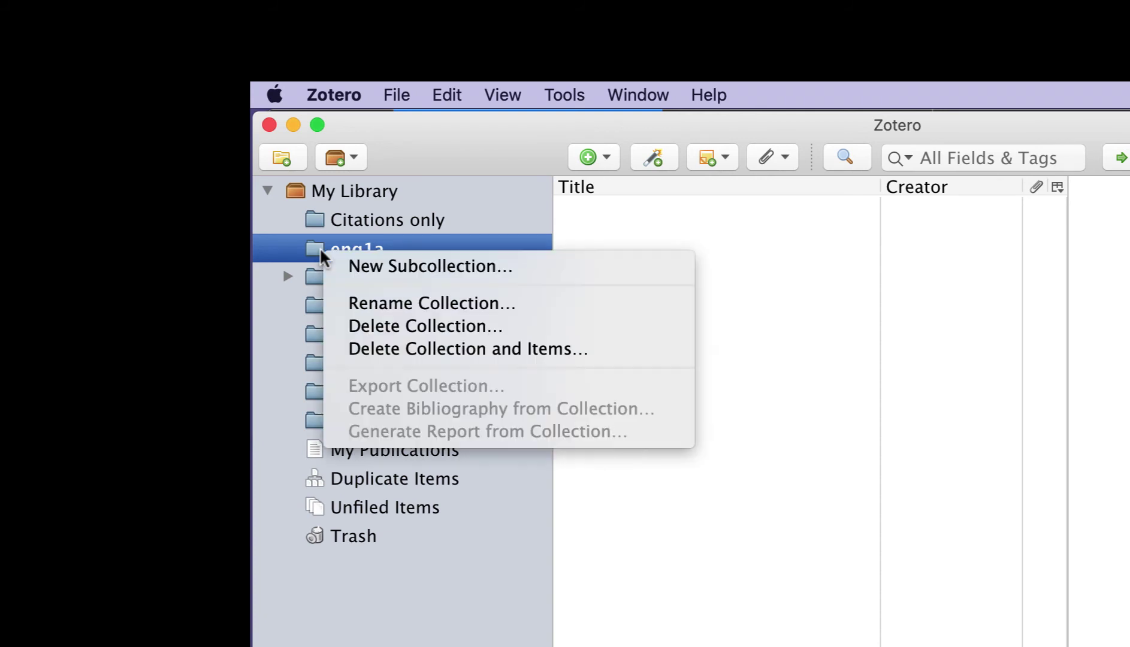
click(365, 262)
text(paper1)
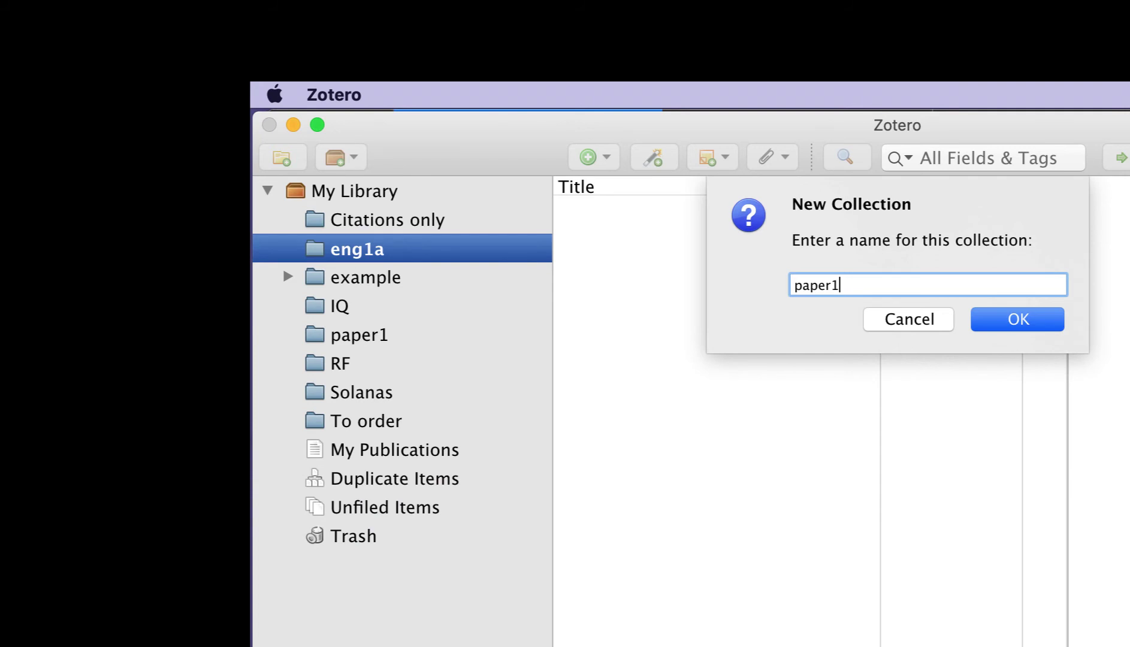
key(Return)
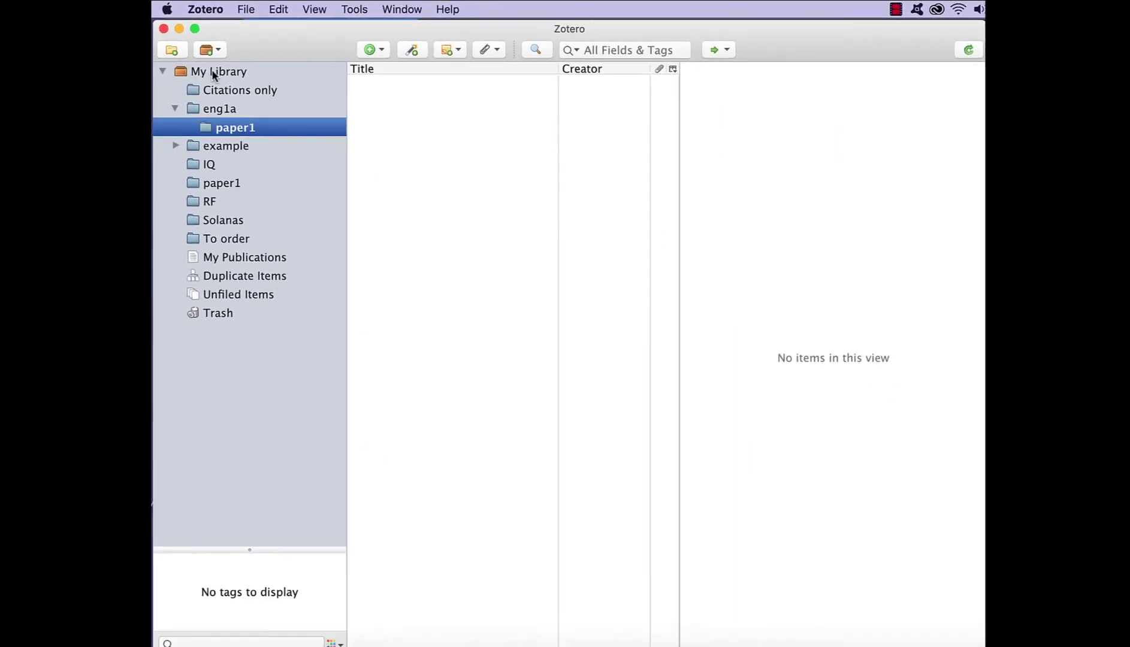
- Add the firebrand feminism article from My Library to the eng1a collection
click(415, 191)
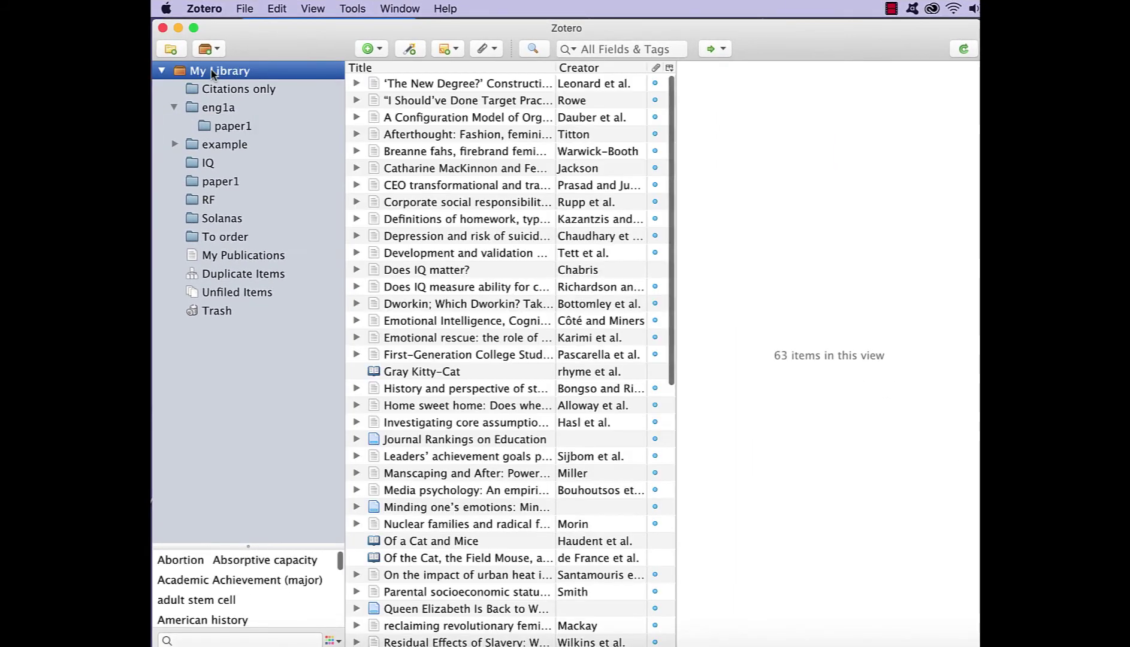
click(398, 155)
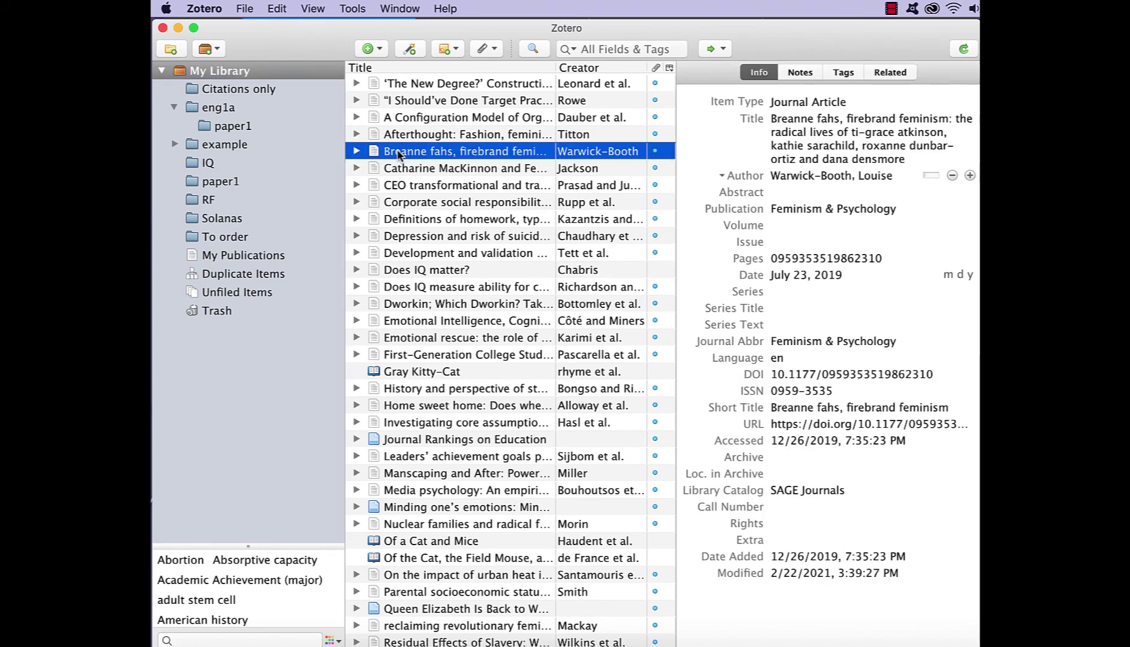
drag(399, 154, 224, 108)
- File "Catharine MacKinnon and Feminist Jurisprudence" and "Definitions of homework" in eng1a's paper1 subcollection, then check the contents of both collections
click(395, 168)
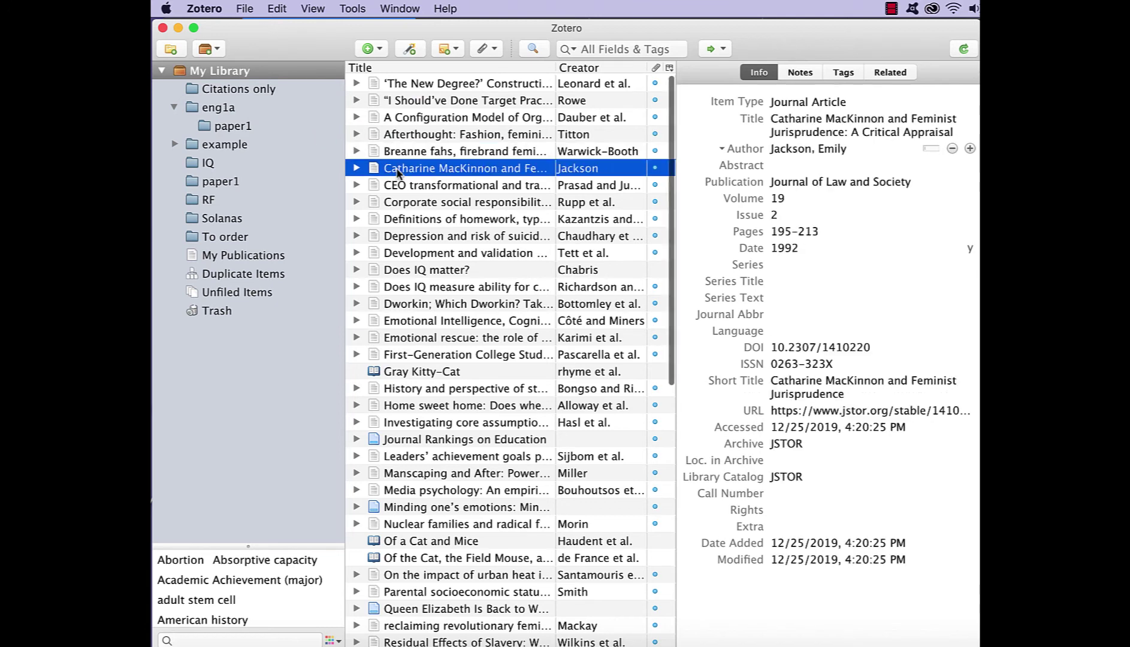
drag(231, 129, 231, 129)
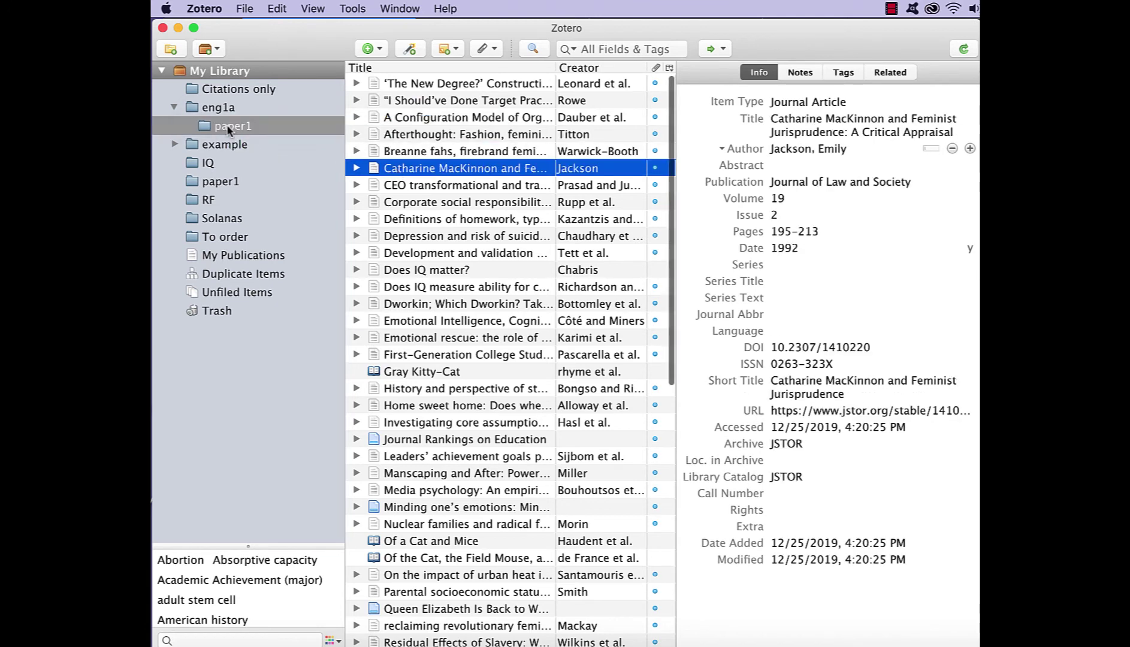
click(395, 219)
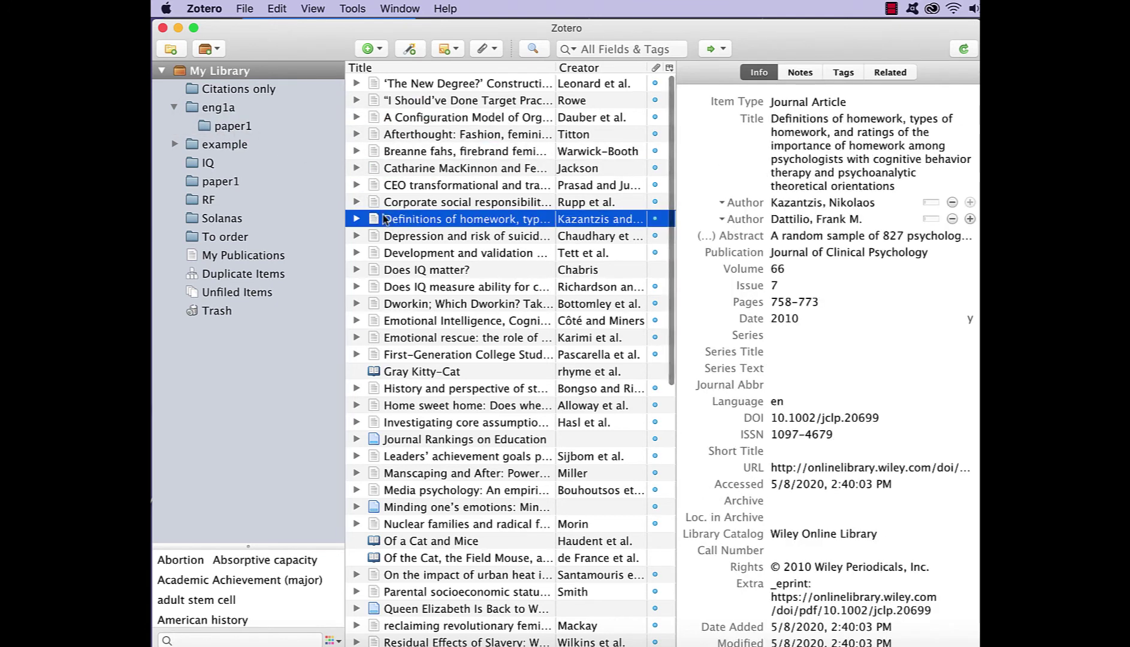
drag(396, 219, 232, 128)
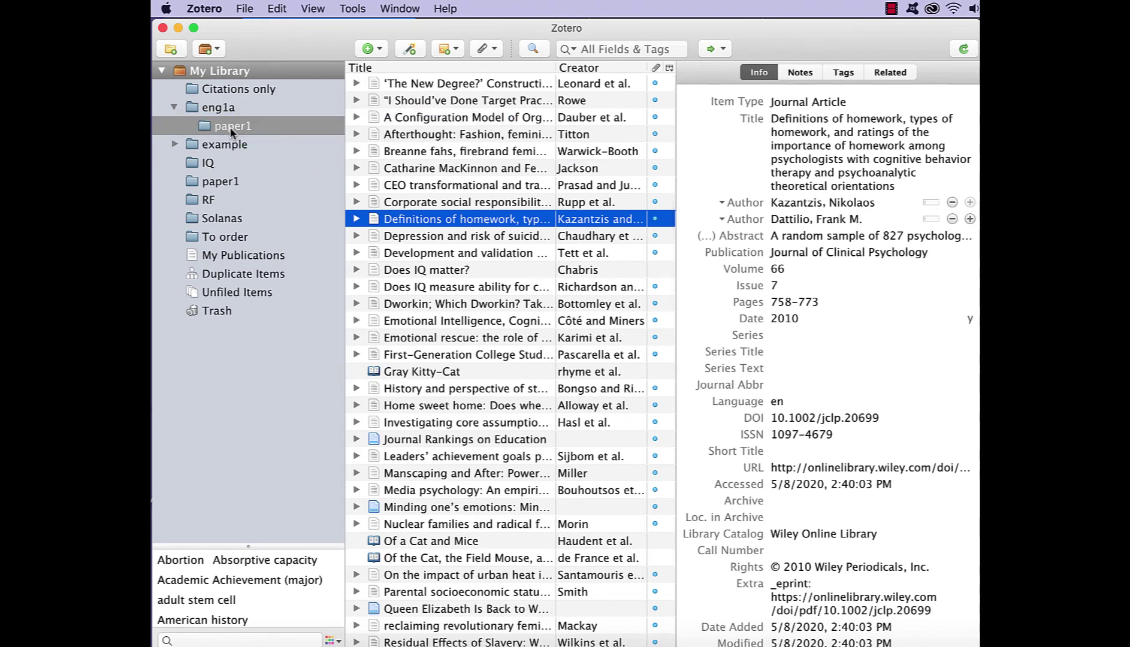
click(220, 109)
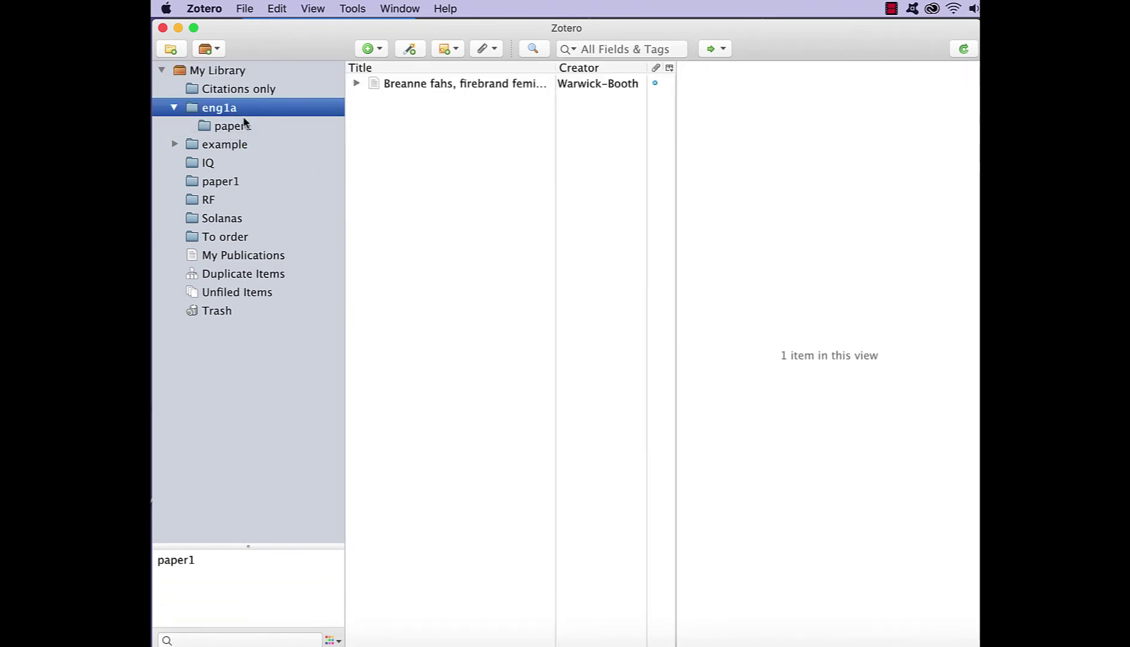
click(234, 130)
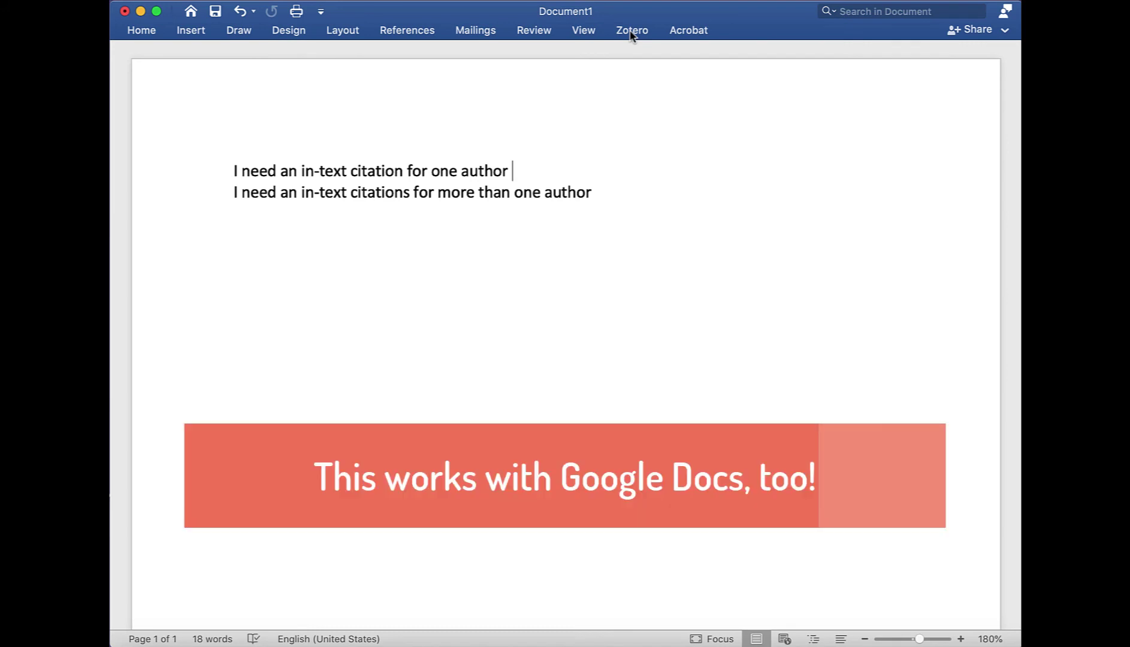
- In the Word document, insert a Zotero citation after the one-author sentence for "Catharine MacKinnon and Feminist Jurisprudence", searching for "mac"
click(629, 32)
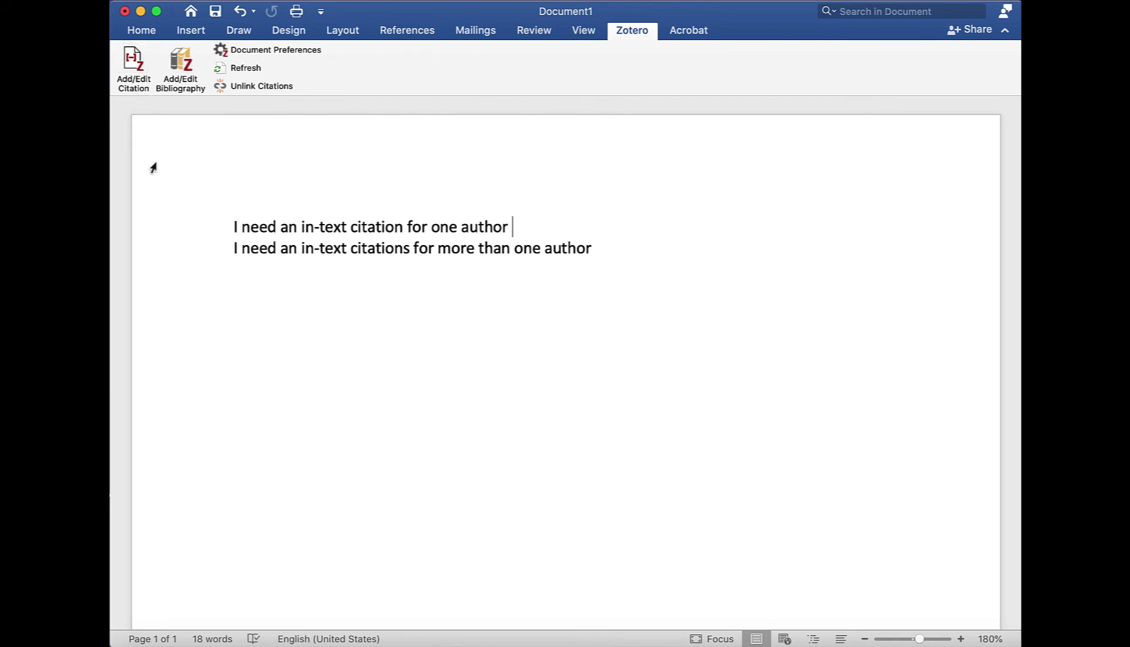
click(132, 66)
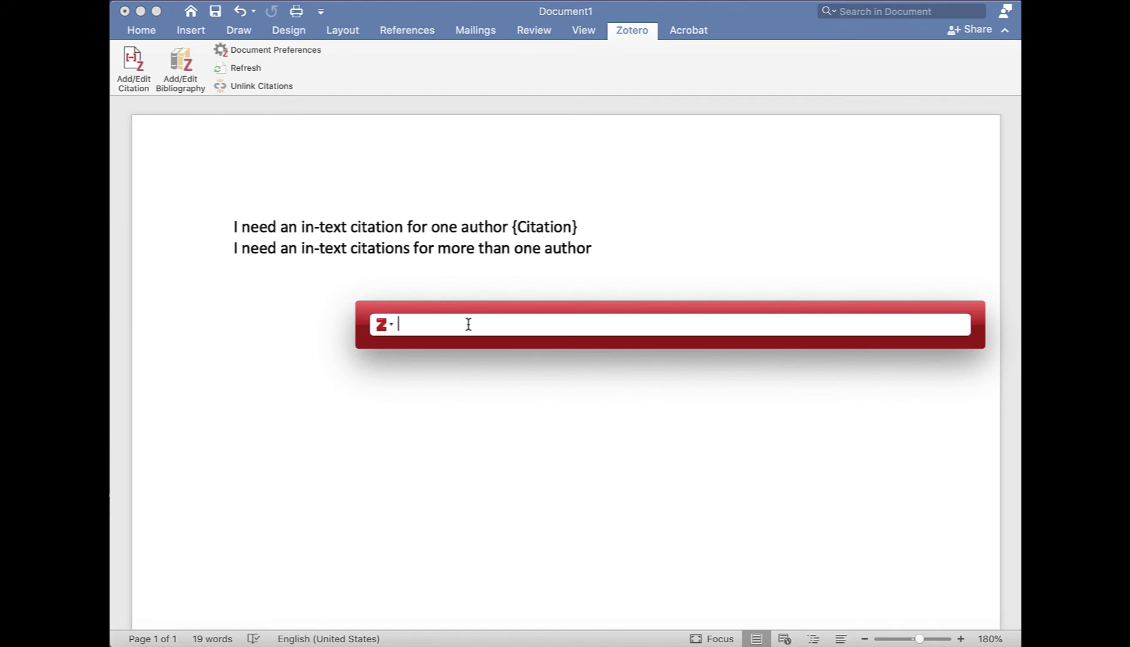
text(mac)
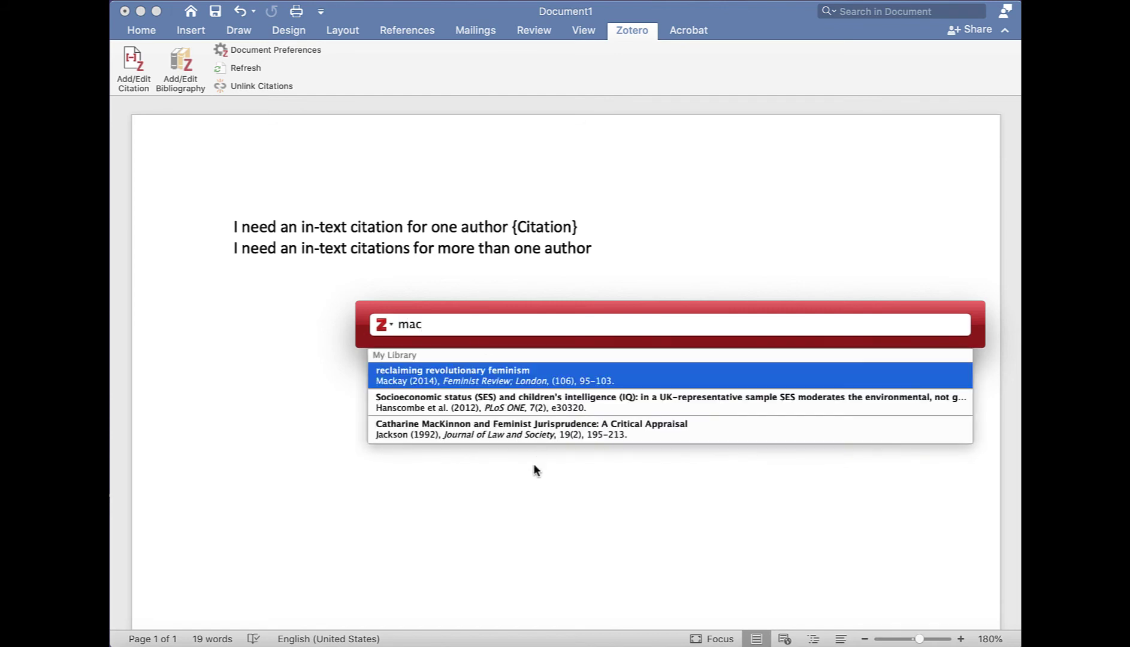
click(532, 430)
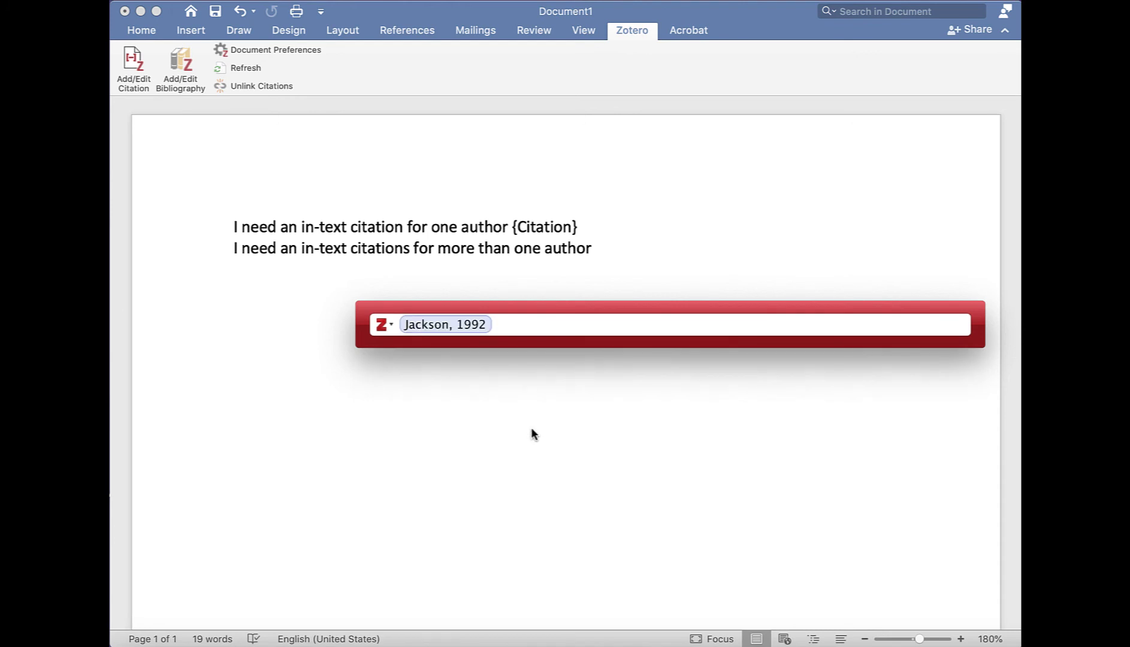
key(Return)
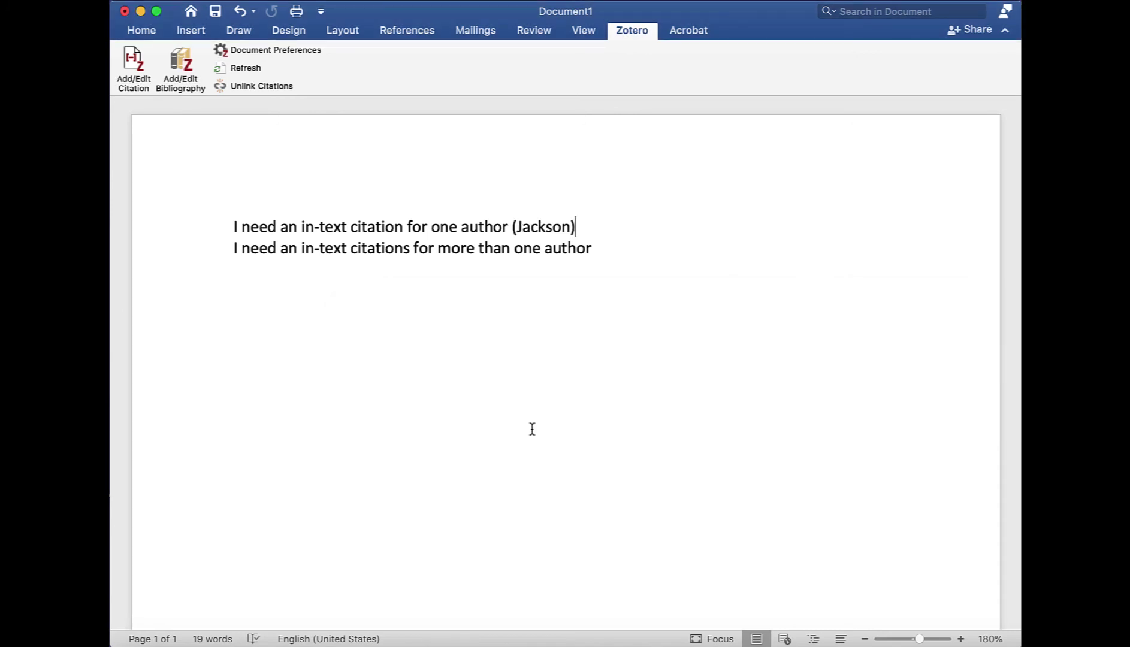
- After the second sentence, insert one citation combining "reclaiming revolutionary feminism", "Investigating core assumptions of the 'American Dream'" and "What good leaders actually do"
click(604, 247)
click(134, 60)
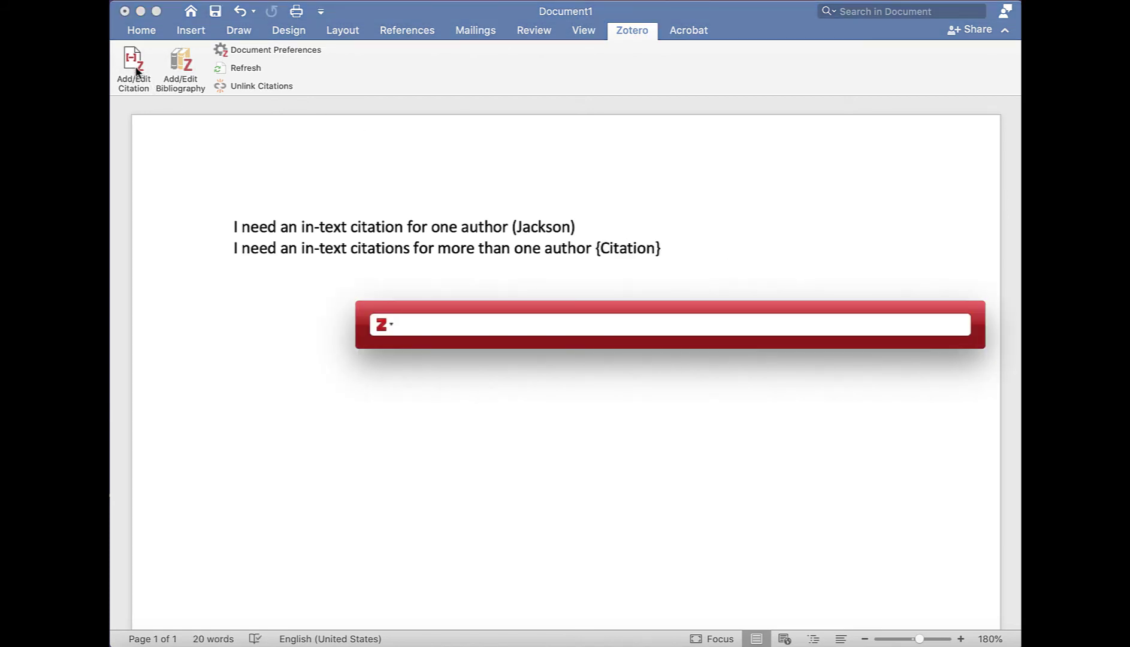
text(mac)
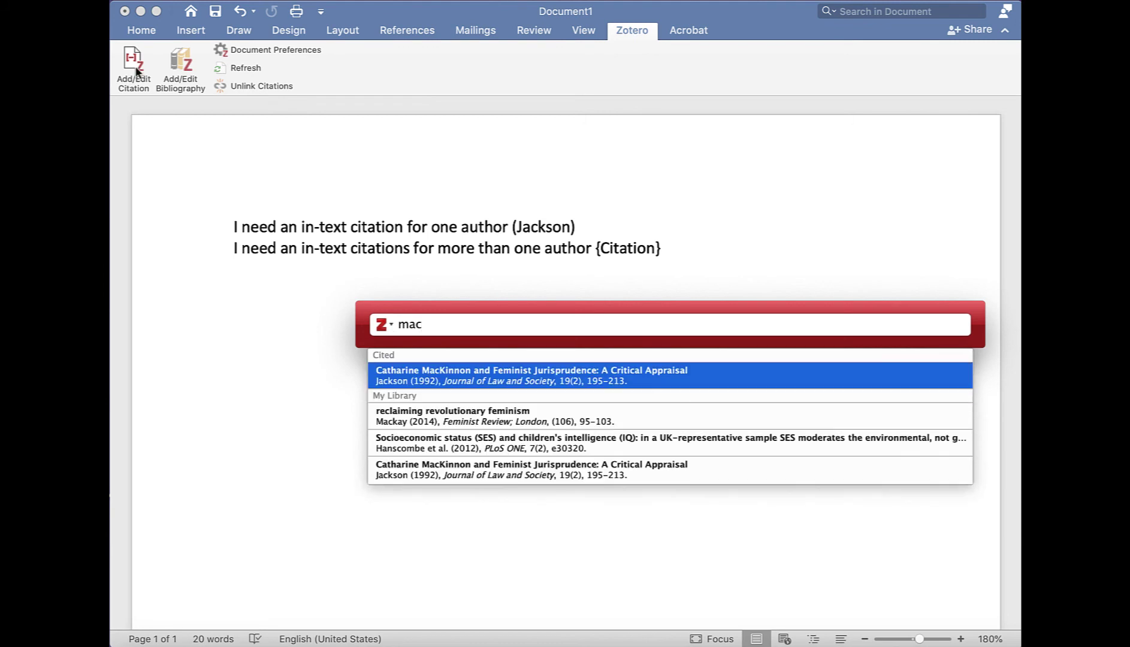
click(440, 416)
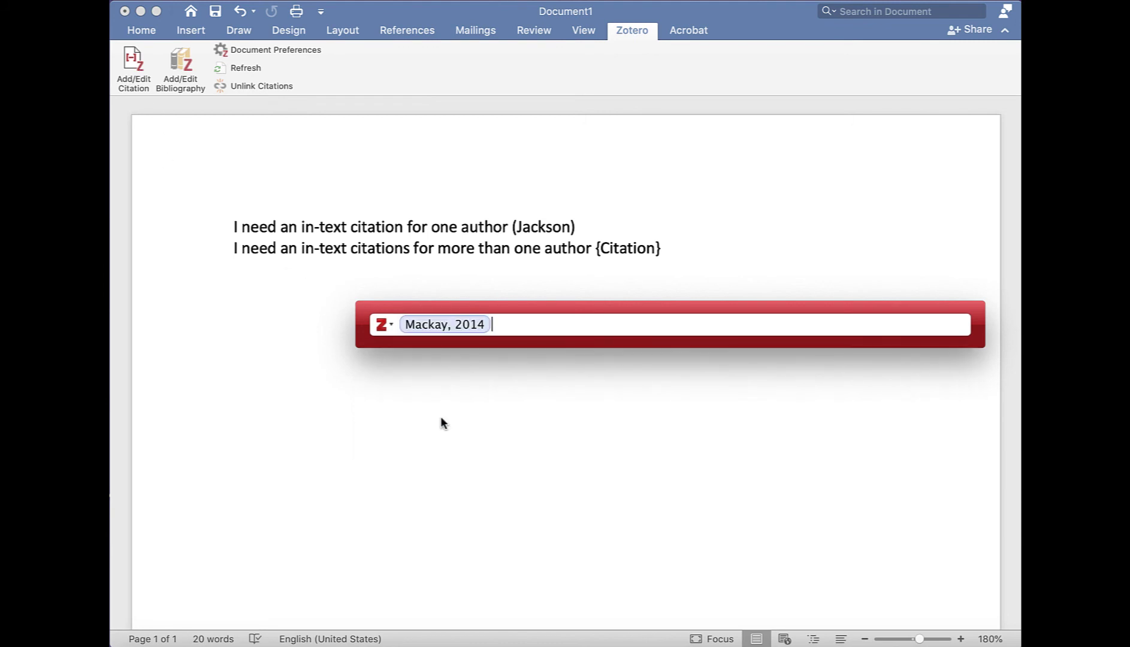
text(key)
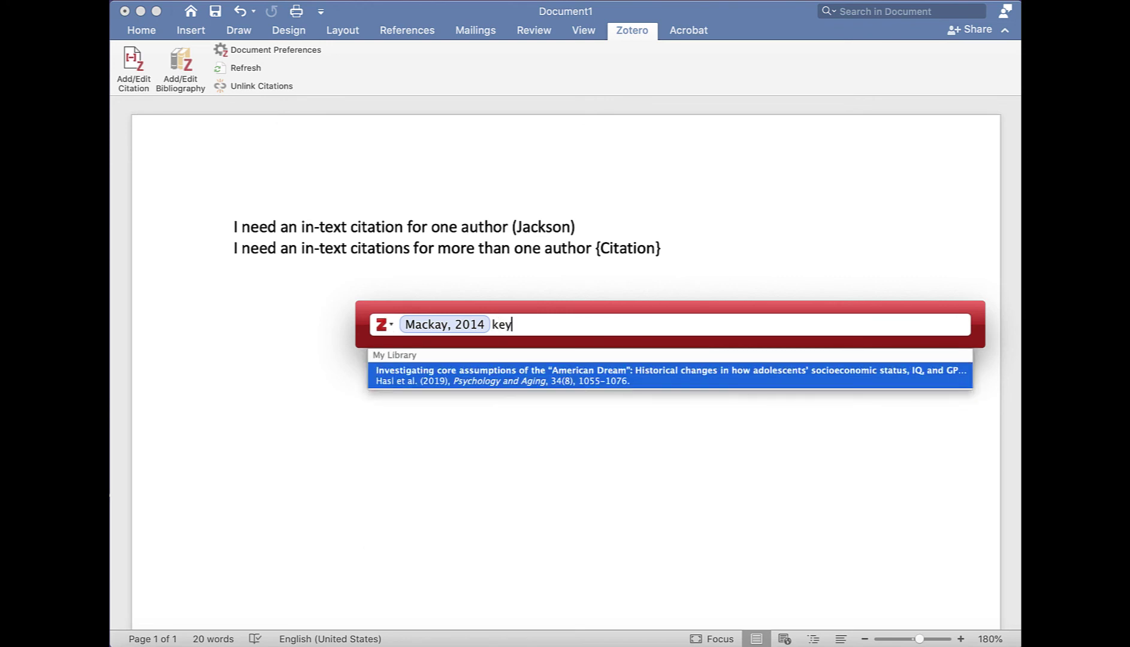
click(480, 375)
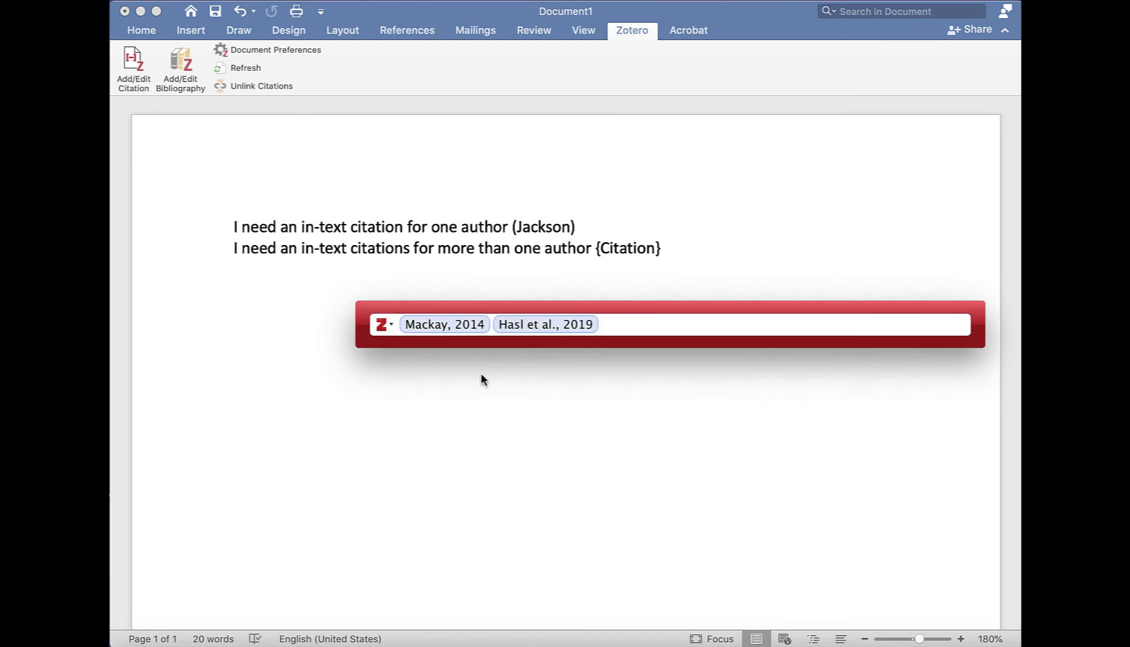
text(mey)
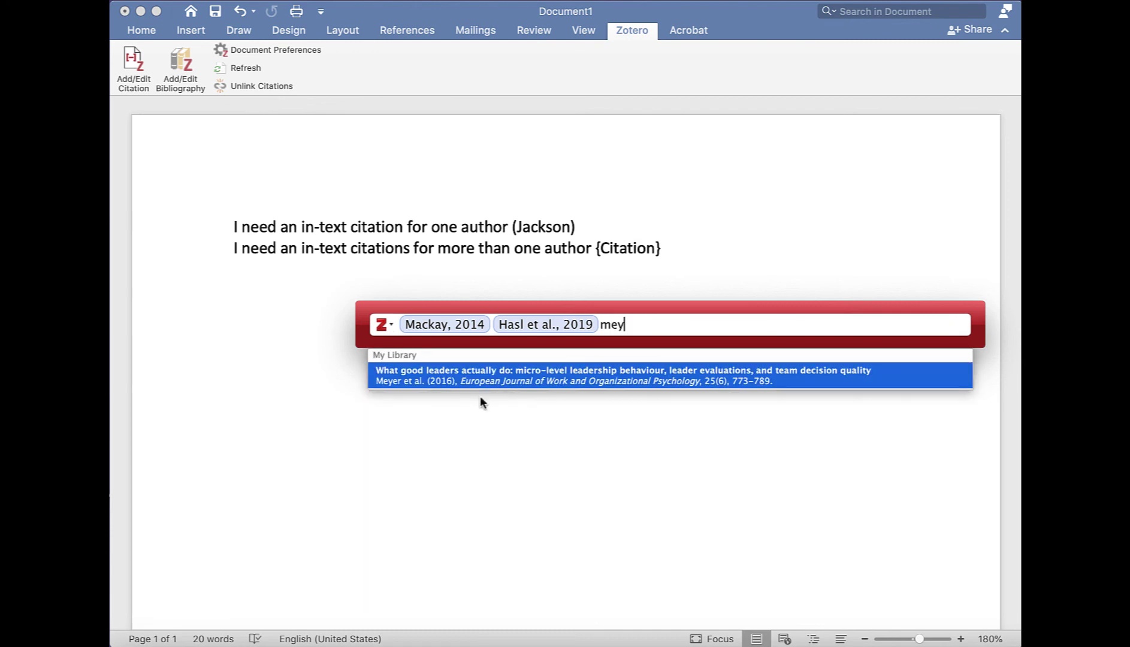
click(484, 377)
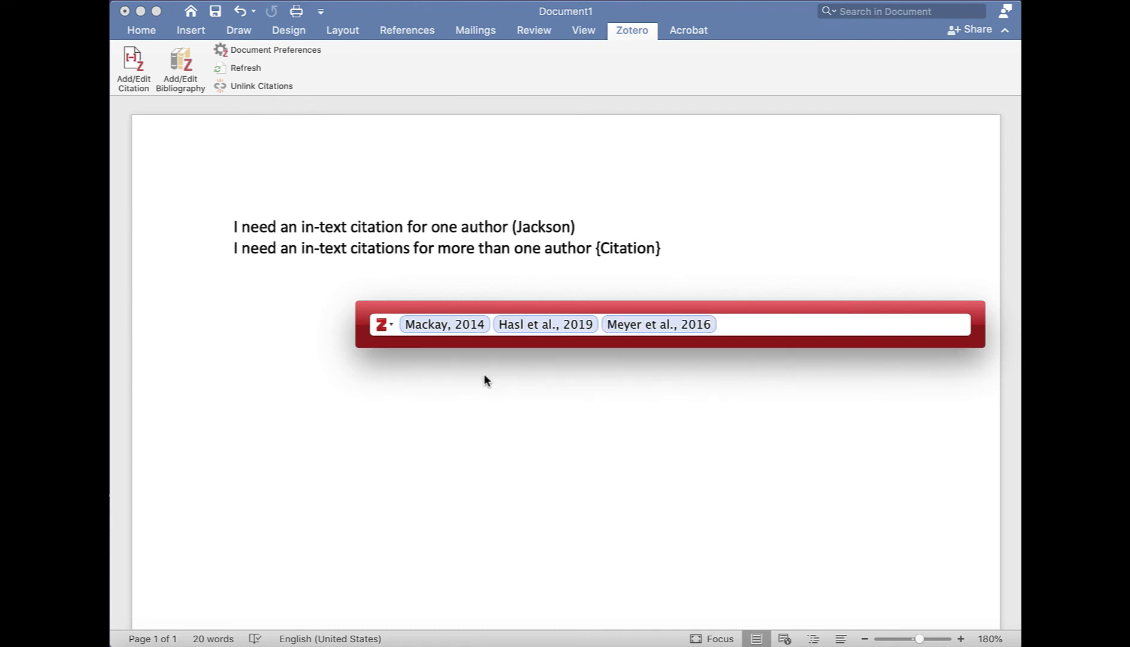
key(Return)
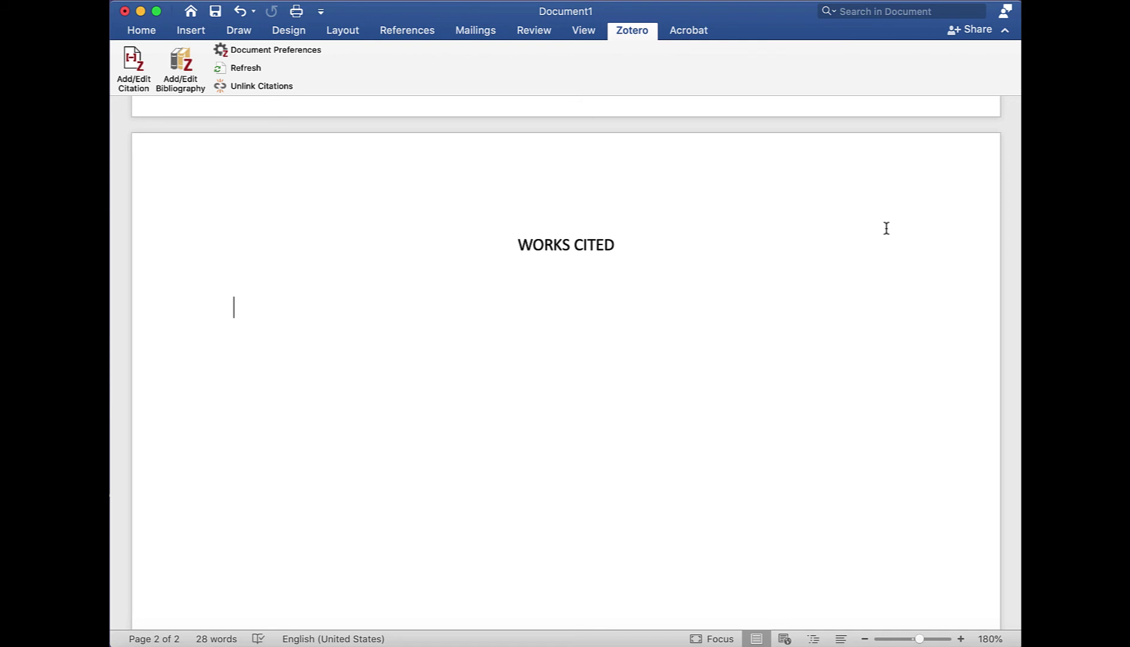
- Insert the Zotero bibliography of all cited sources under the WORKS CITED heading and review its entries
click(181, 71)
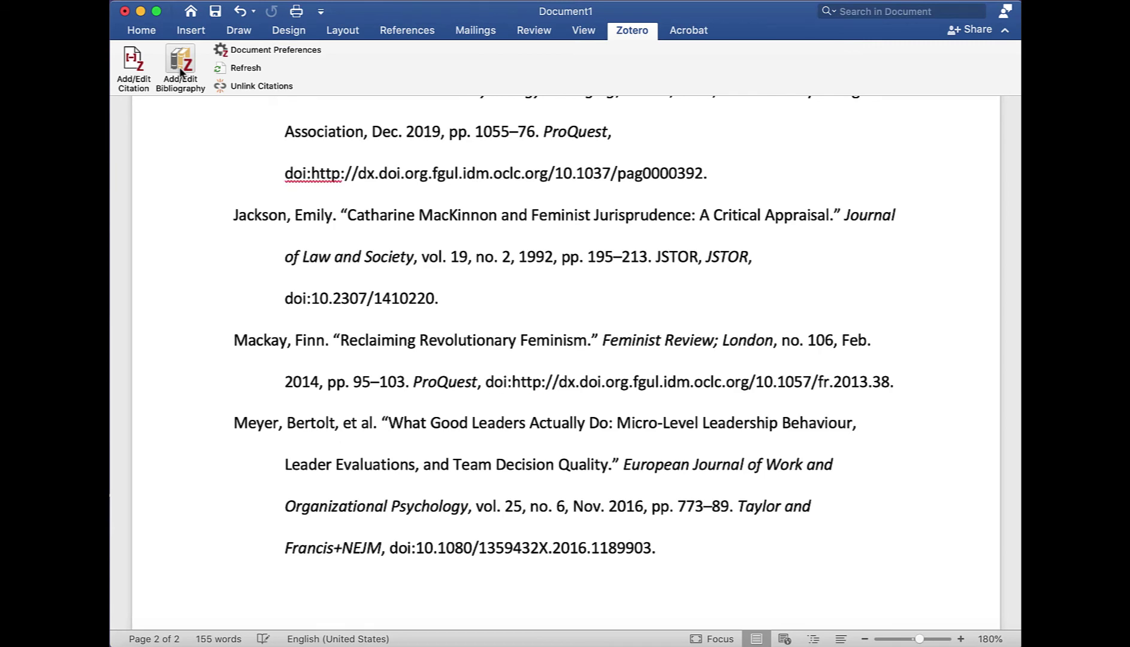
scroll(735, 316, up, 5)
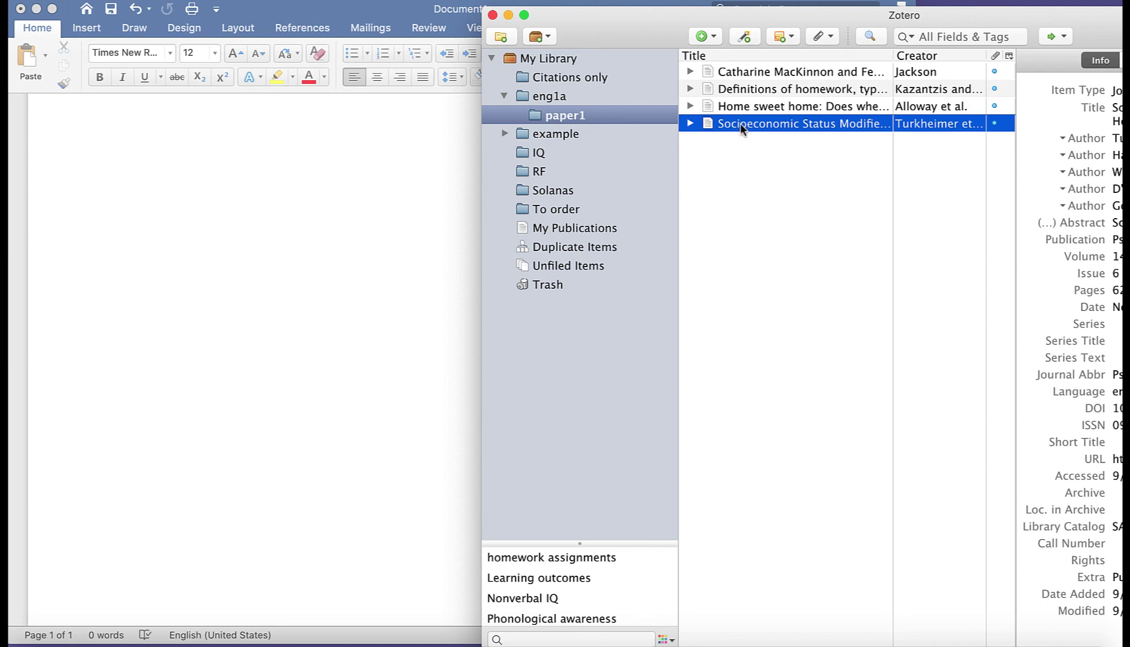
- Place the reference for "Socioeconomic Status Modifies Heritability of IQ in Young Children" from Zotero's paper1 subcollection into the blank Word document
drag(409, 489, 210, 268)
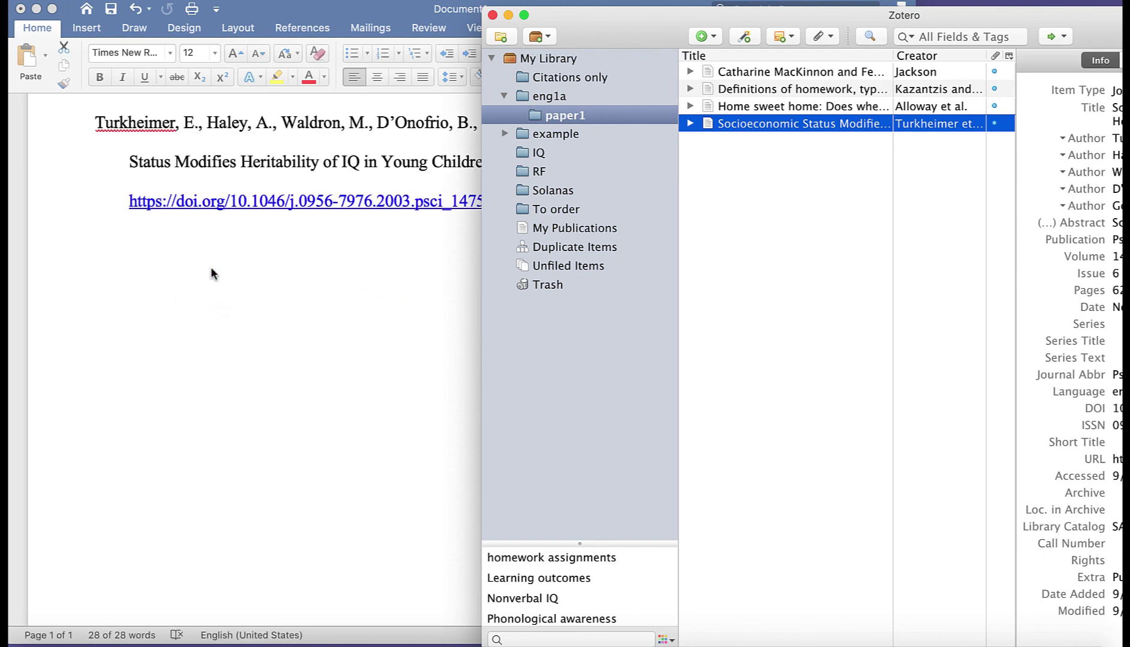
- Copy a Modern Language Association 8th edition bibliography of the paper1 subcollection to the clipboard and paste it over the selected reference in Word
right_click(558, 115)
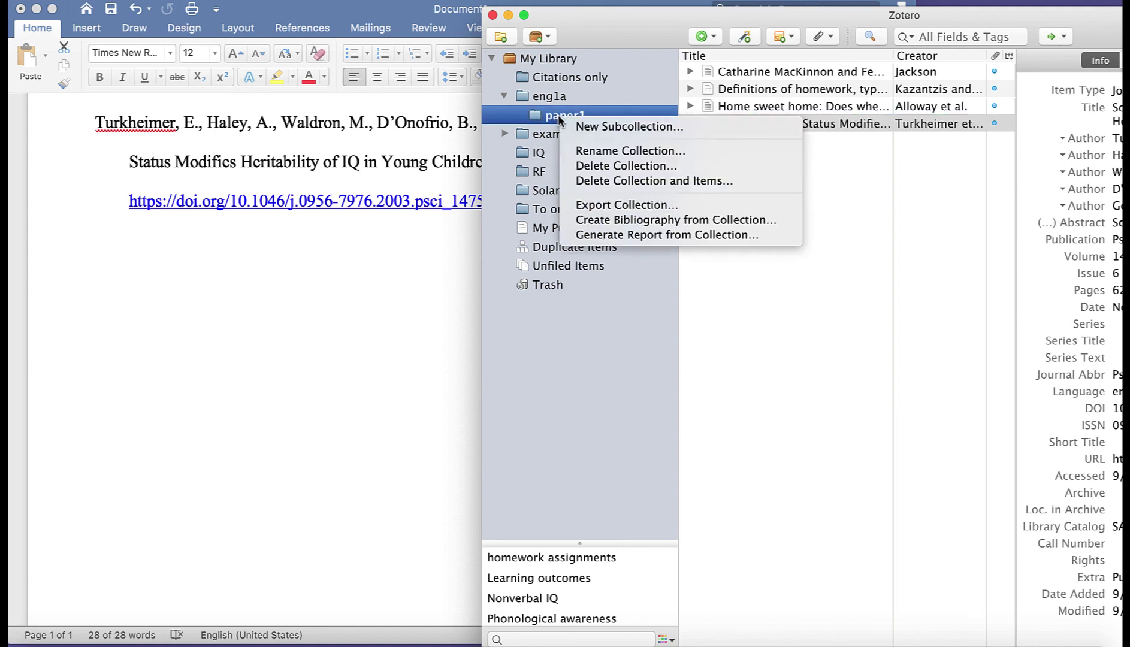
click(607, 221)
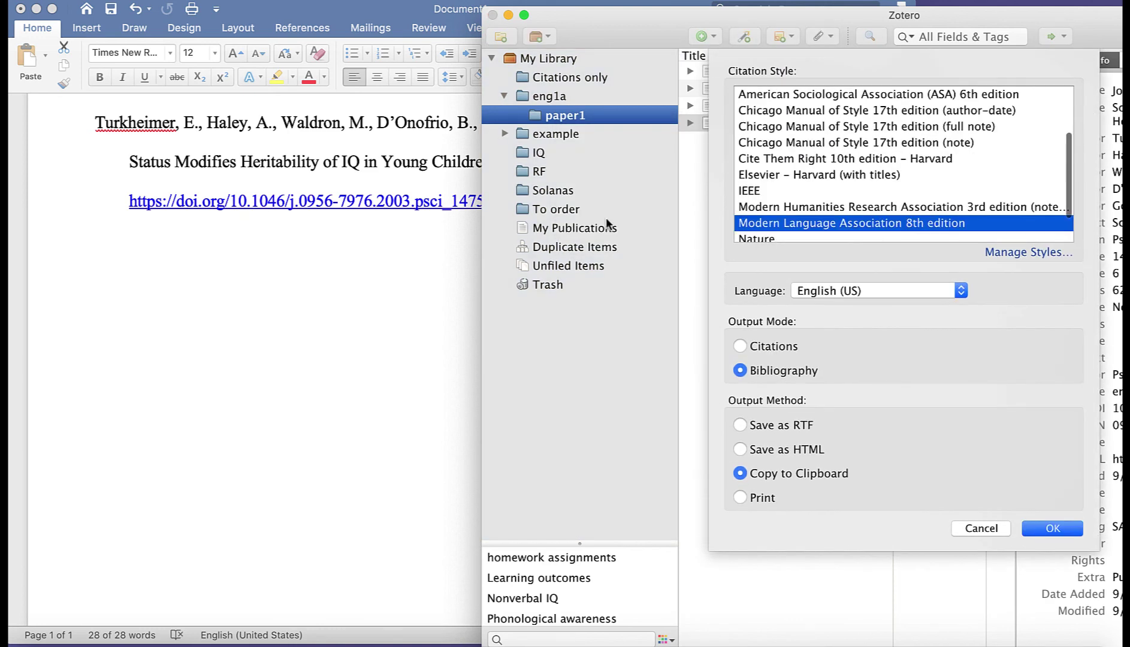
click(1051, 526)
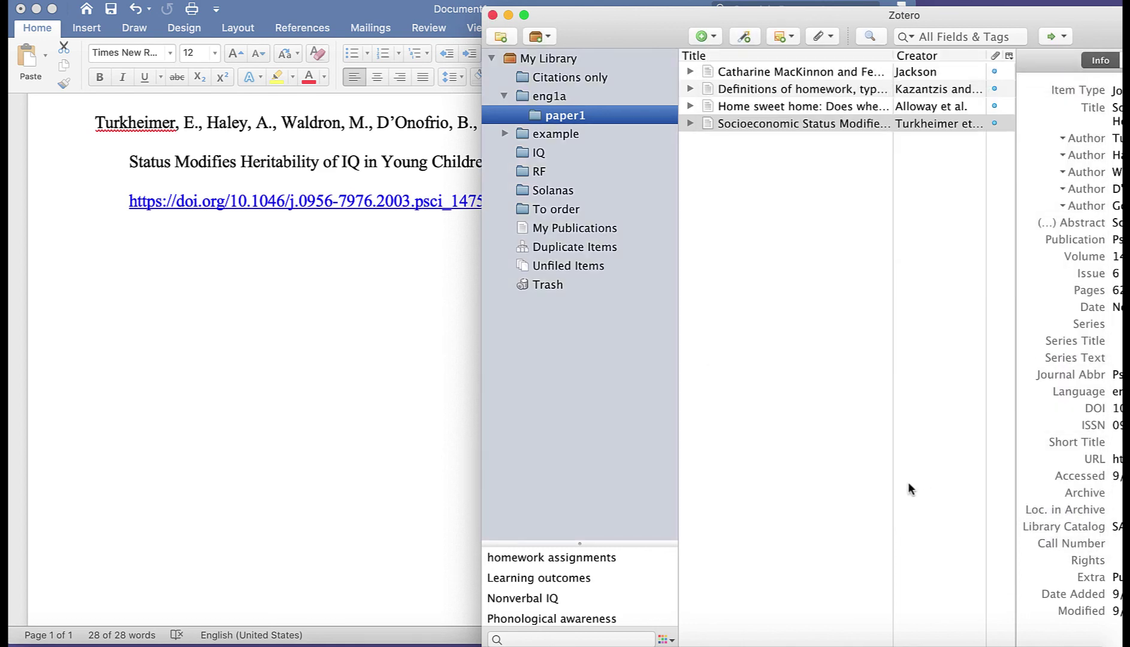
click(348, 399)
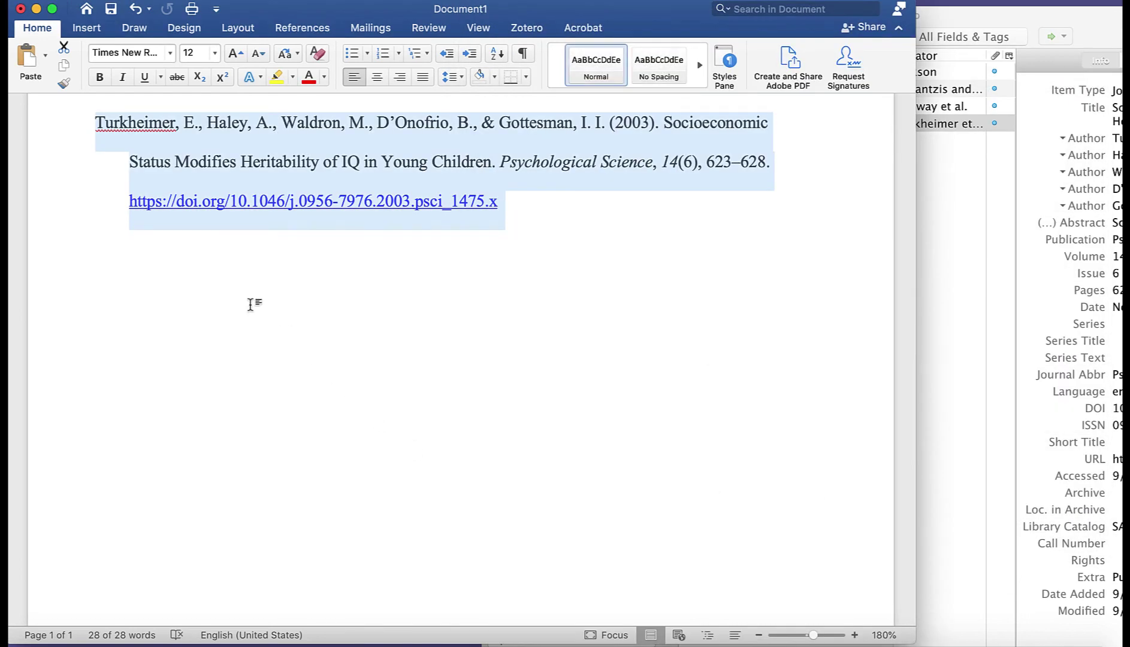
text(Alloway, Tracy Packiam, et al. "Home Sweet Home: Does Where You Live Matter to Working Memory and Other Cognitive Skills?" Journal of Experimental Child Psychology, vol. 124, Aug. 2014, pp. 124–31. ScienceDirect, doi:10.1016/j.jecp.2013.11.012. Jackson, Emily. "Catharine MacKinnon and Feminist Jurisprudence: A Critical Appraisal." Journal of Law and Society, vol. 19, no. 2, 1992, pp. 195–213. JSTOR, JSTOR, doi:10.2307/1410220. Kazantzis, Nikolaos, and Frank M. Dattilio. "Definitions of Homework, Types of Homework, and Ratings of the Importance of Homework among Psychologists with Cognitive Behavior Therapy and Psychoanalytic Theoretical Orientations." Journal of Clinical Psychology, vol. 66, no. 7, 2010, pp. 758–73. Wiley Online Library, doi:10.1002/jclp.20699. Turkheimer, Eric, et al. "Socioeconomic Status Modifies Heritability of IQ in Young Children." Psychological Science, vol. 14, no. 6, SAGE Publications Inc, Nov. 2003, pp. 623–28. SAGE Journals, doi:10.1046/j.0956-7976.2003.psci_1475.x.)
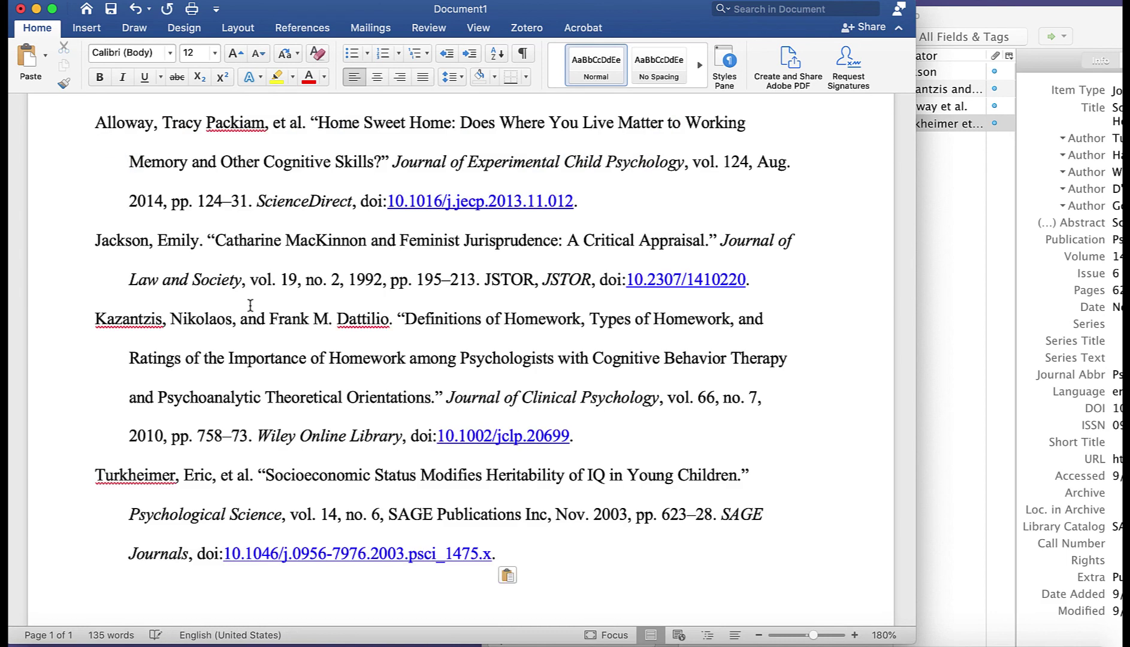
scroll(255, 127, up, 3)
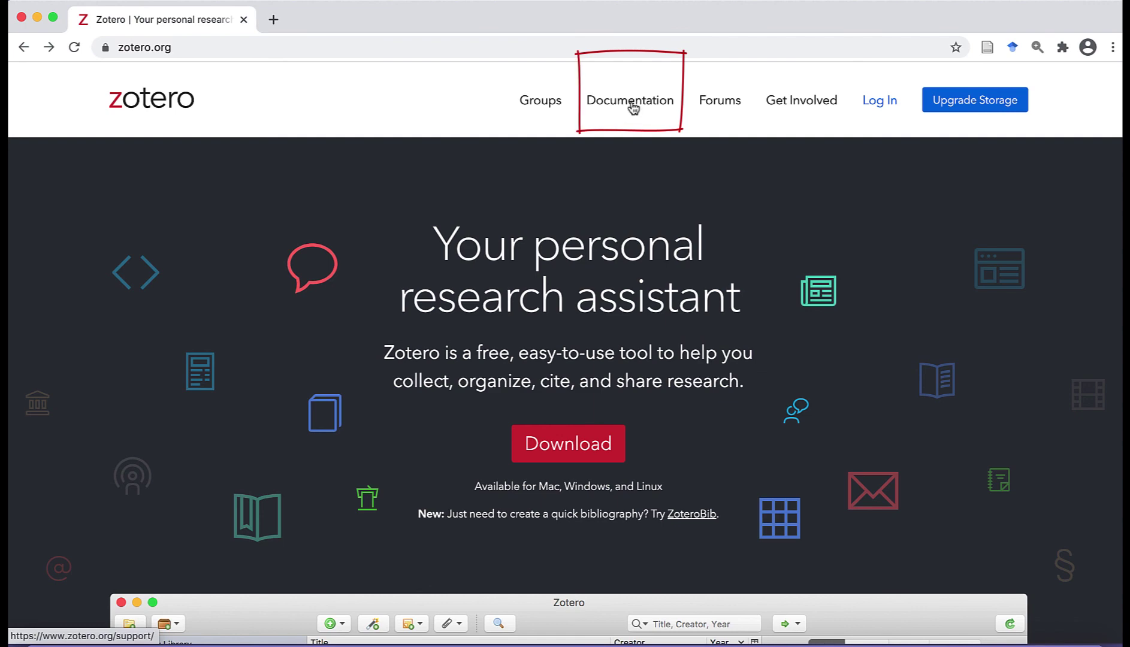
- Open the documentation page of the Zotero website in the browser
click(623, 106)
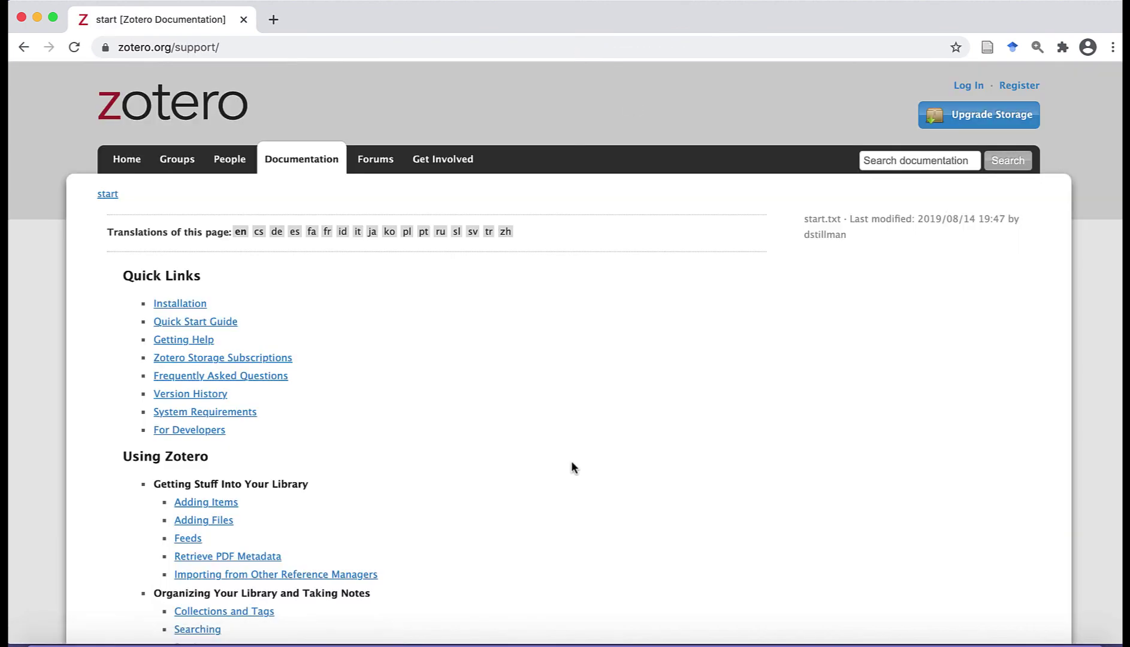